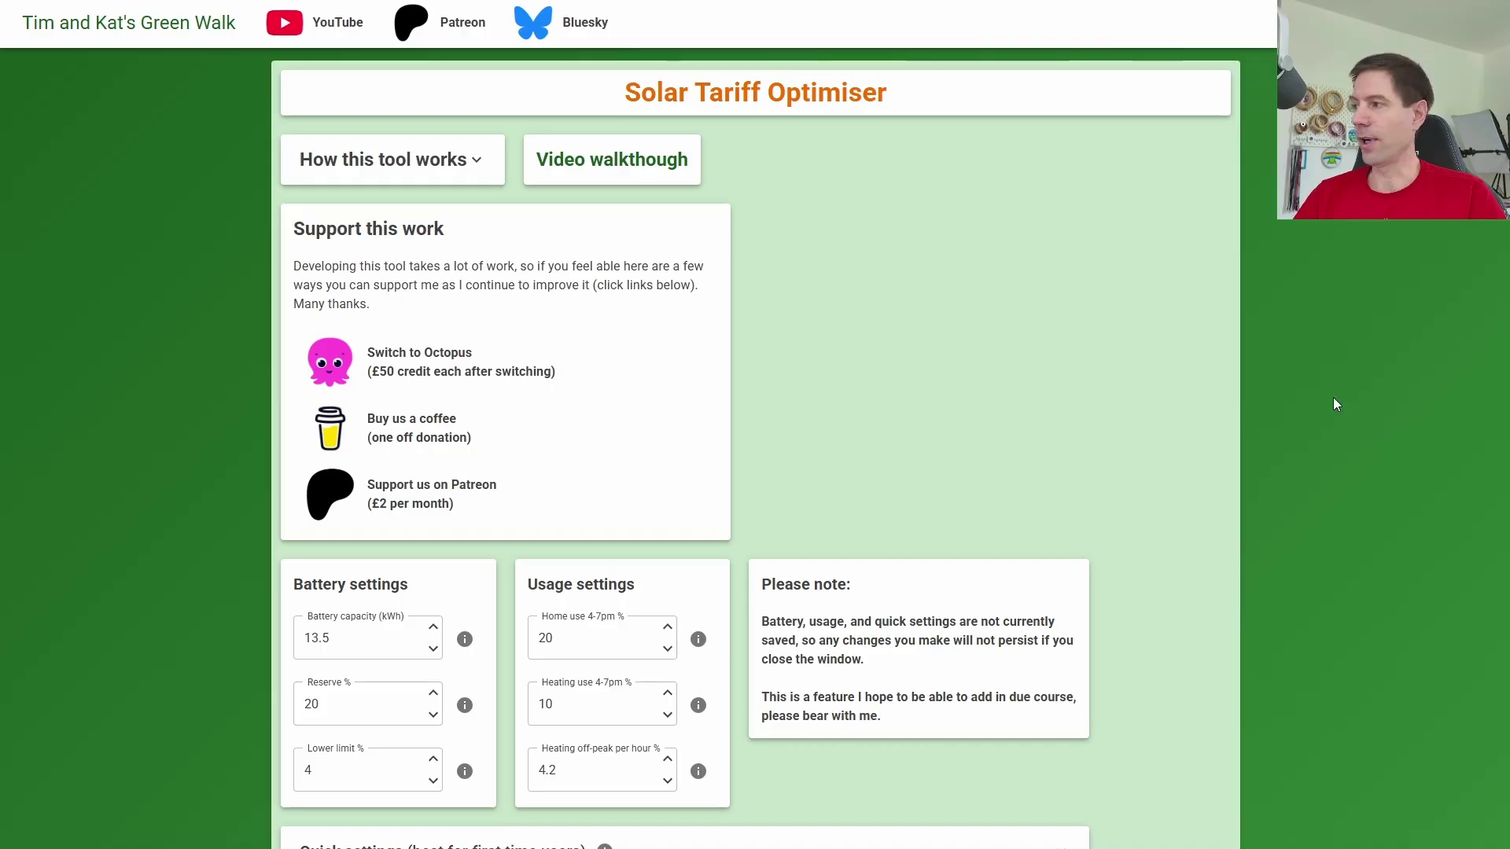
Step: Scroll past the monthly breakdown and energy chart to the Tariffs table, where E.ON Next Drive leads at £-492.99
scroll(1502, 224, "down", 3)
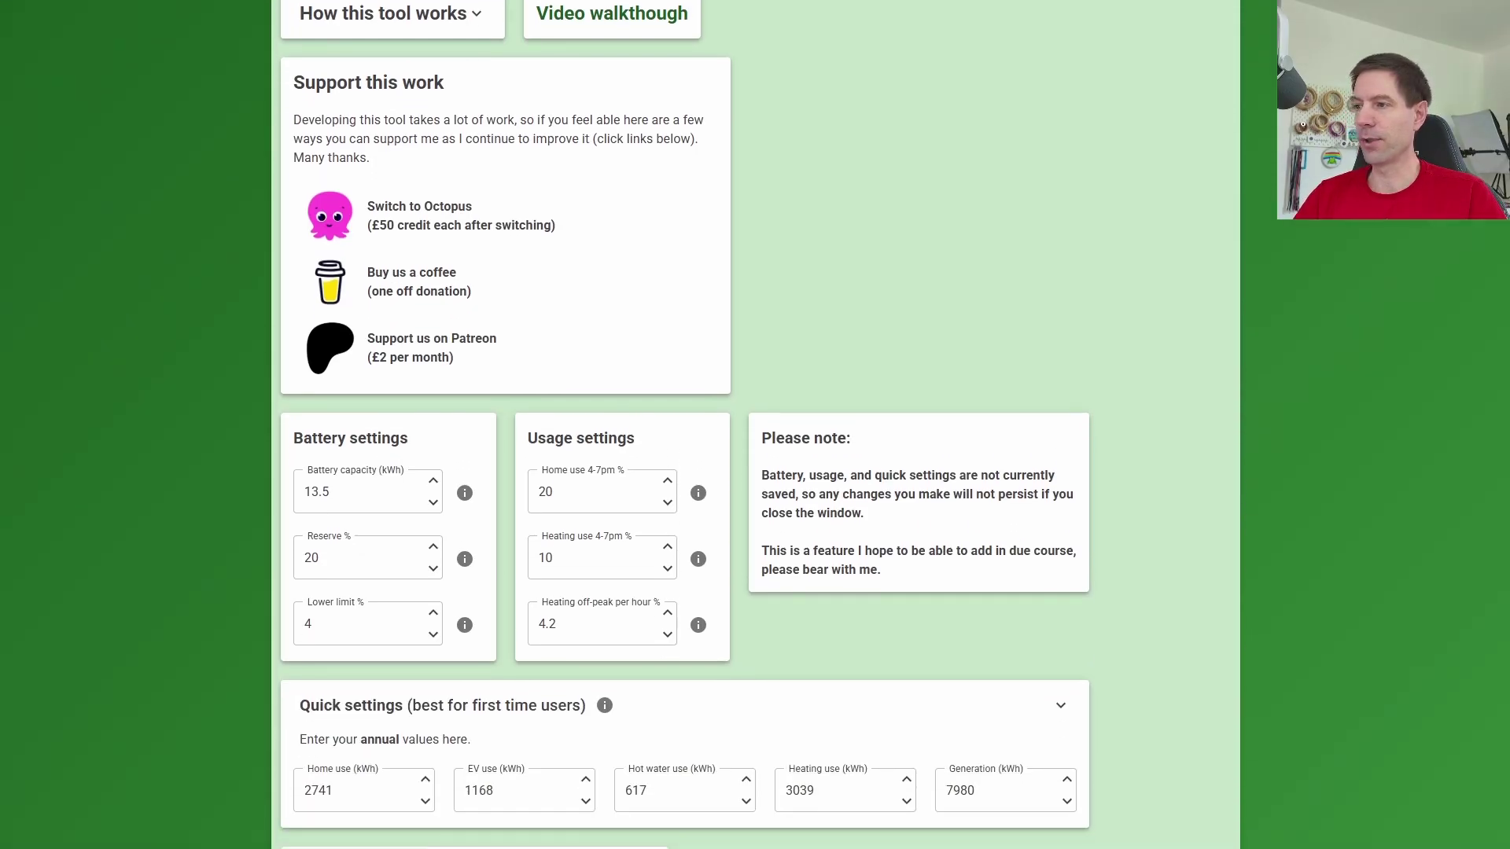
scroll(1502, 225, "down", 10)
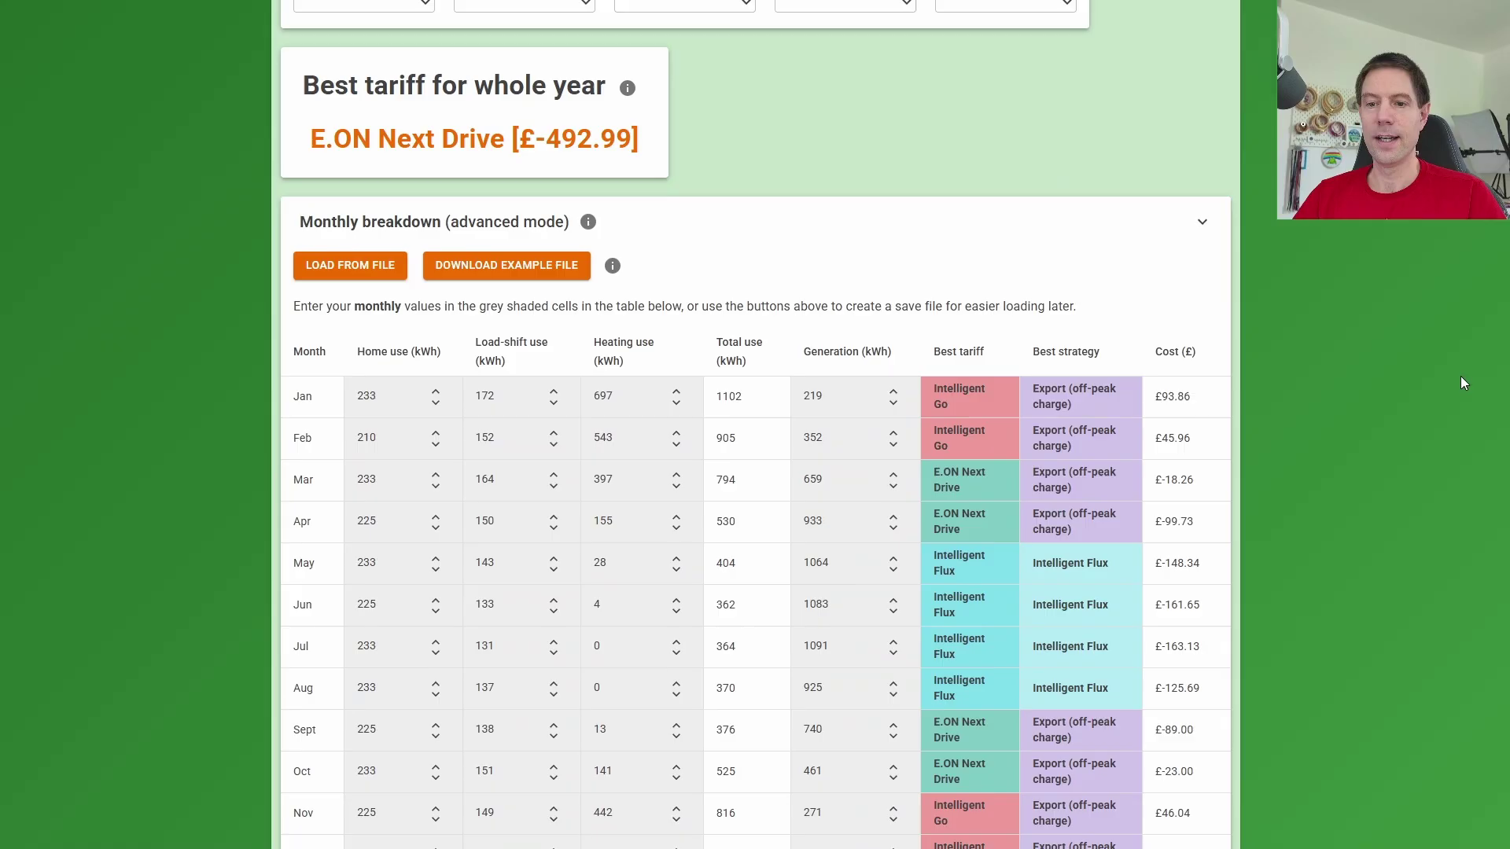
scroll(1457, 445, "down", 4)
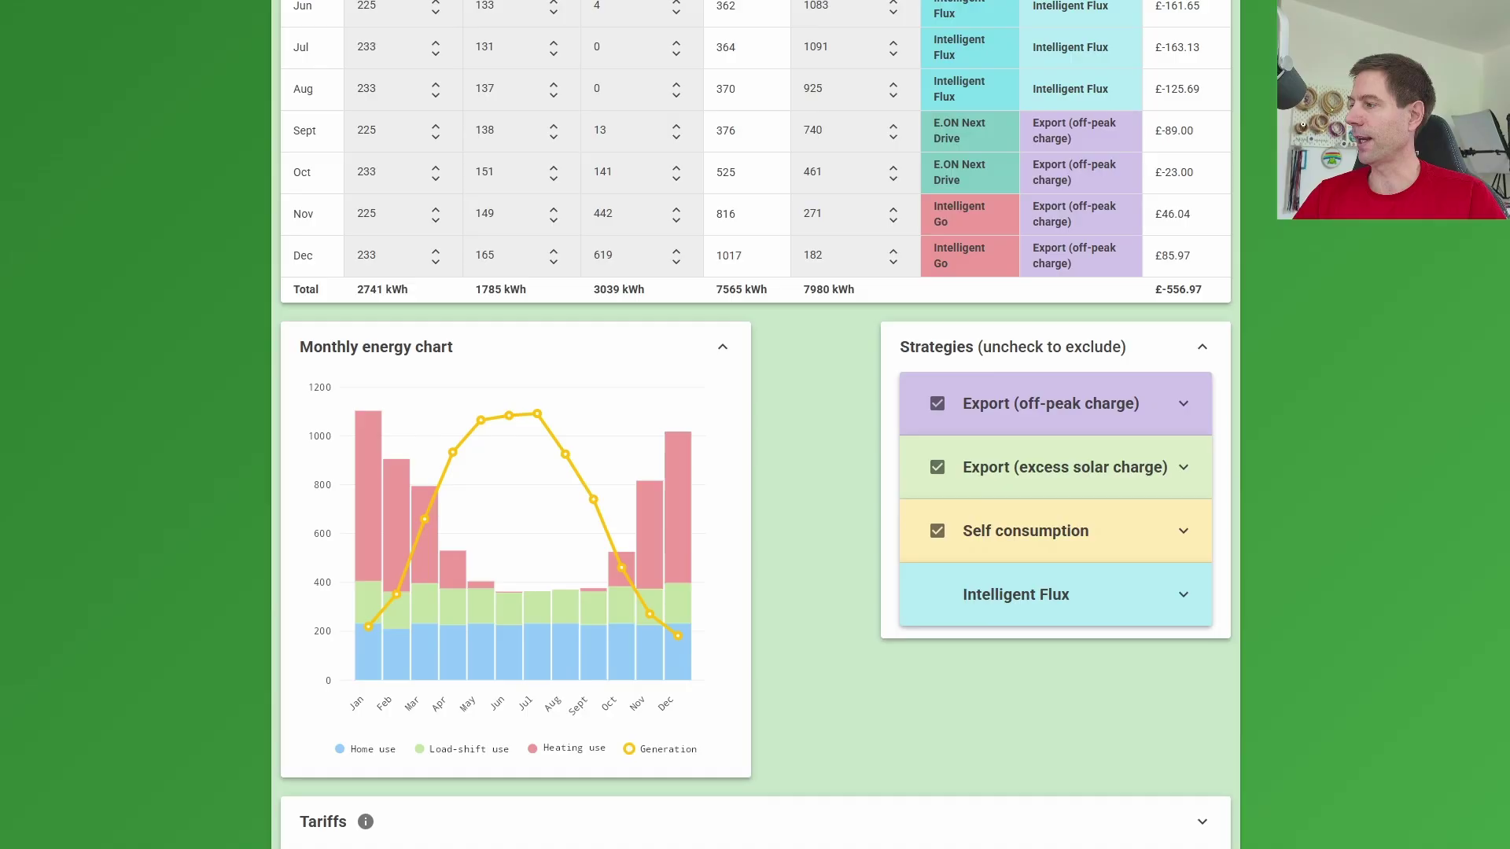
scroll(1492, 508, "down", 5)
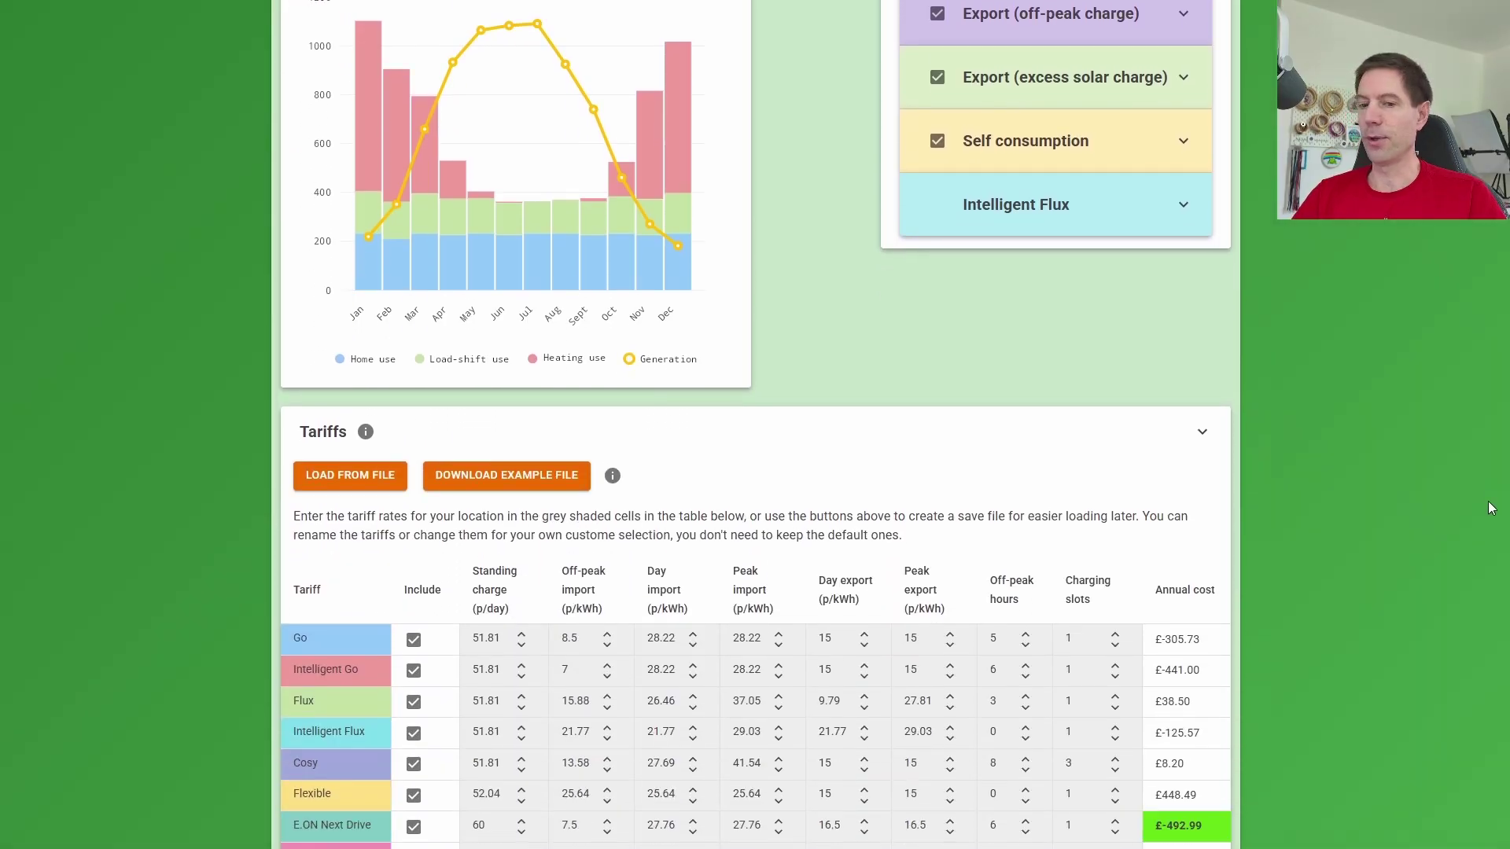
scroll(1486, 519, "down", 5)
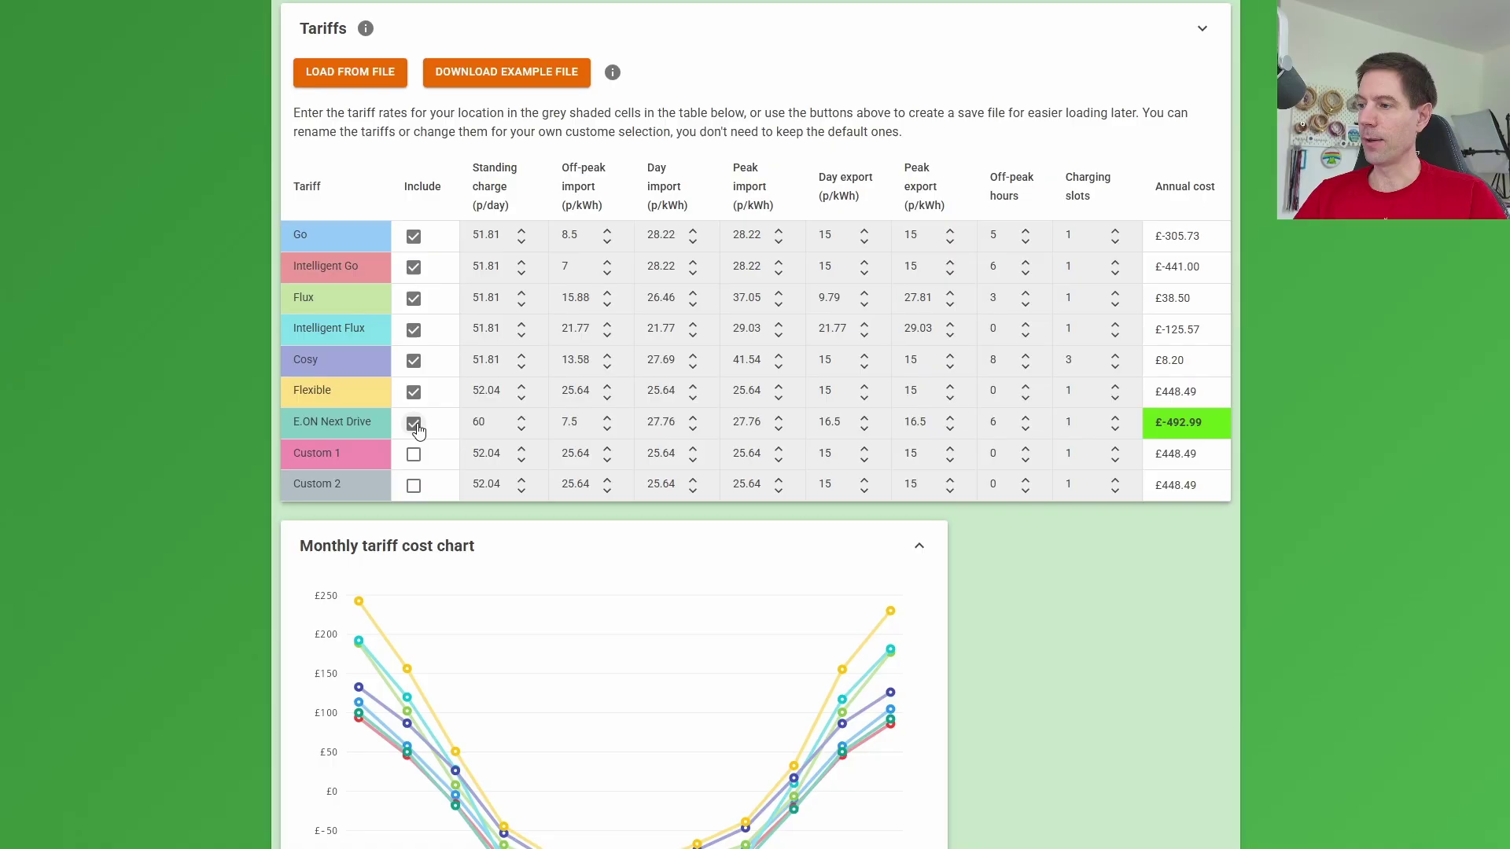
Step: Exclude E.ON Next Drive, Flexible, Intelligent Flux, Flux and Go from the tariff comparison
left_click(413, 424)
left_click(415, 392)
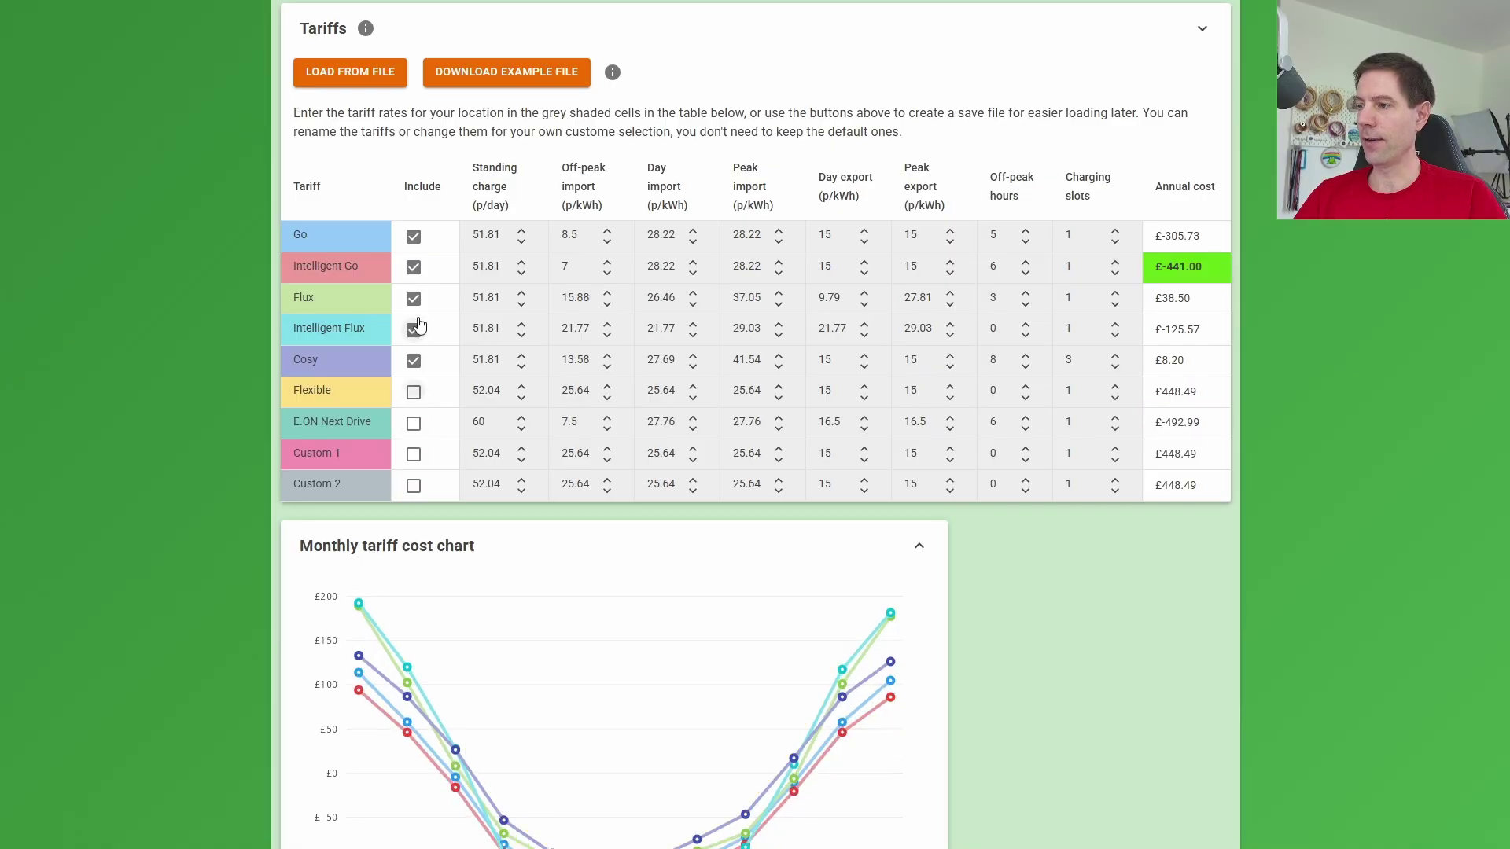
left_click(414, 330)
left_click(413, 302)
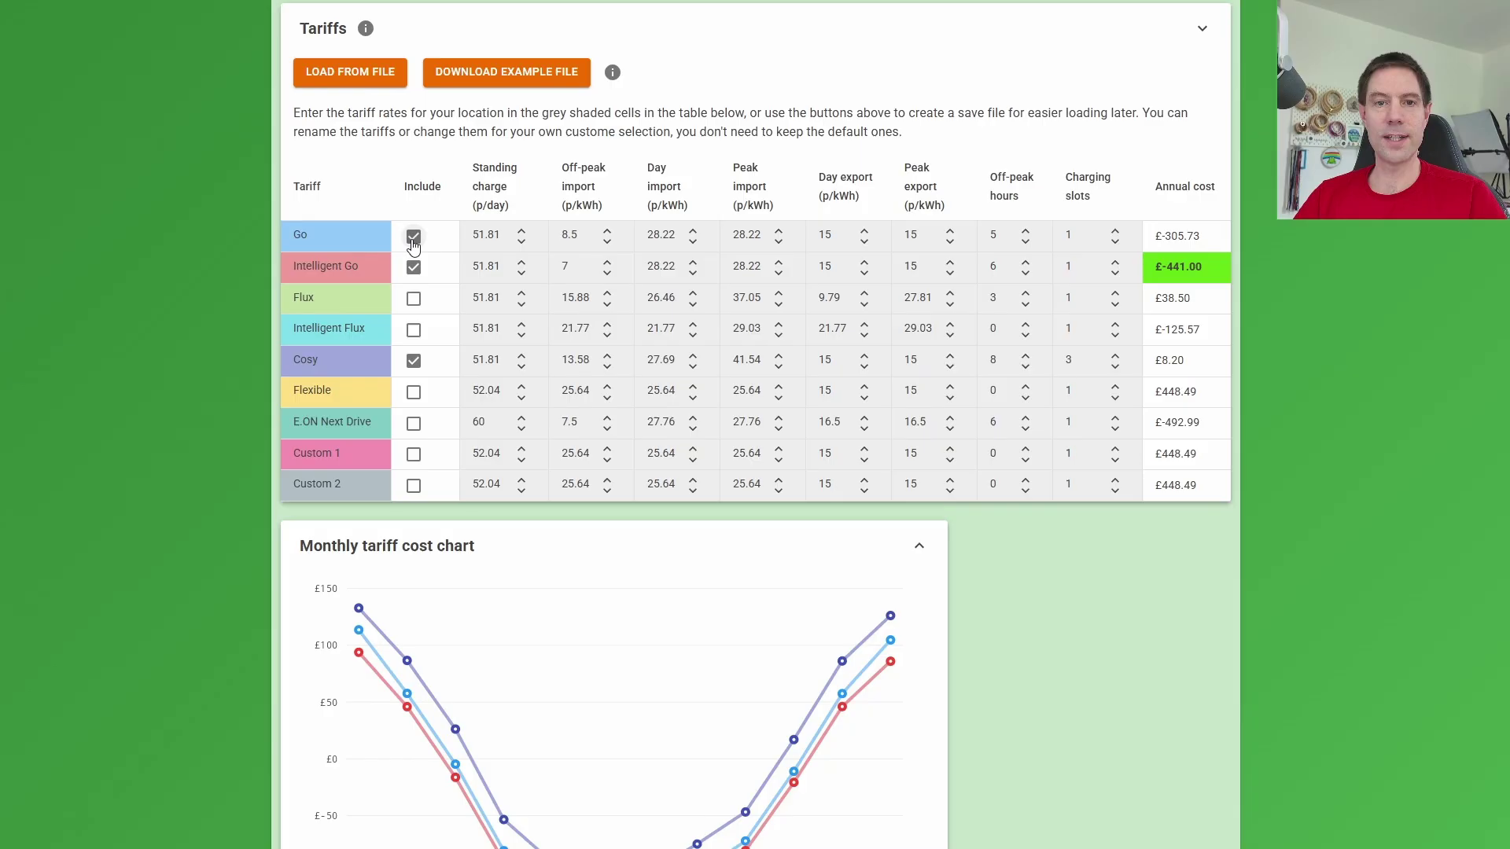
left_click(414, 239)
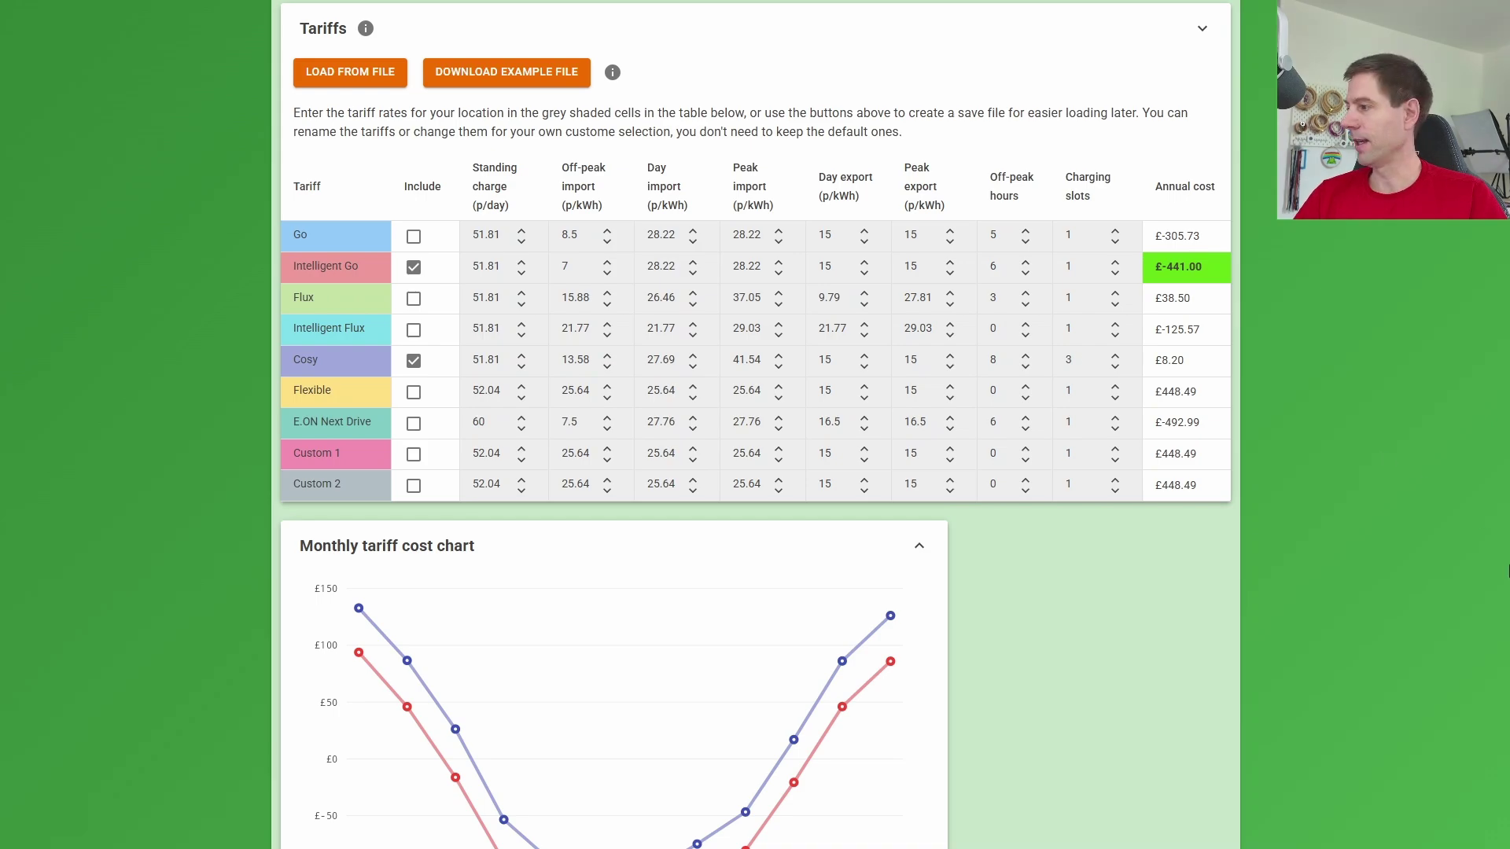
Step: Check the monthly tariff cost chart, then jump back to the top of the page
scroll(1505, 633, "down", 3)
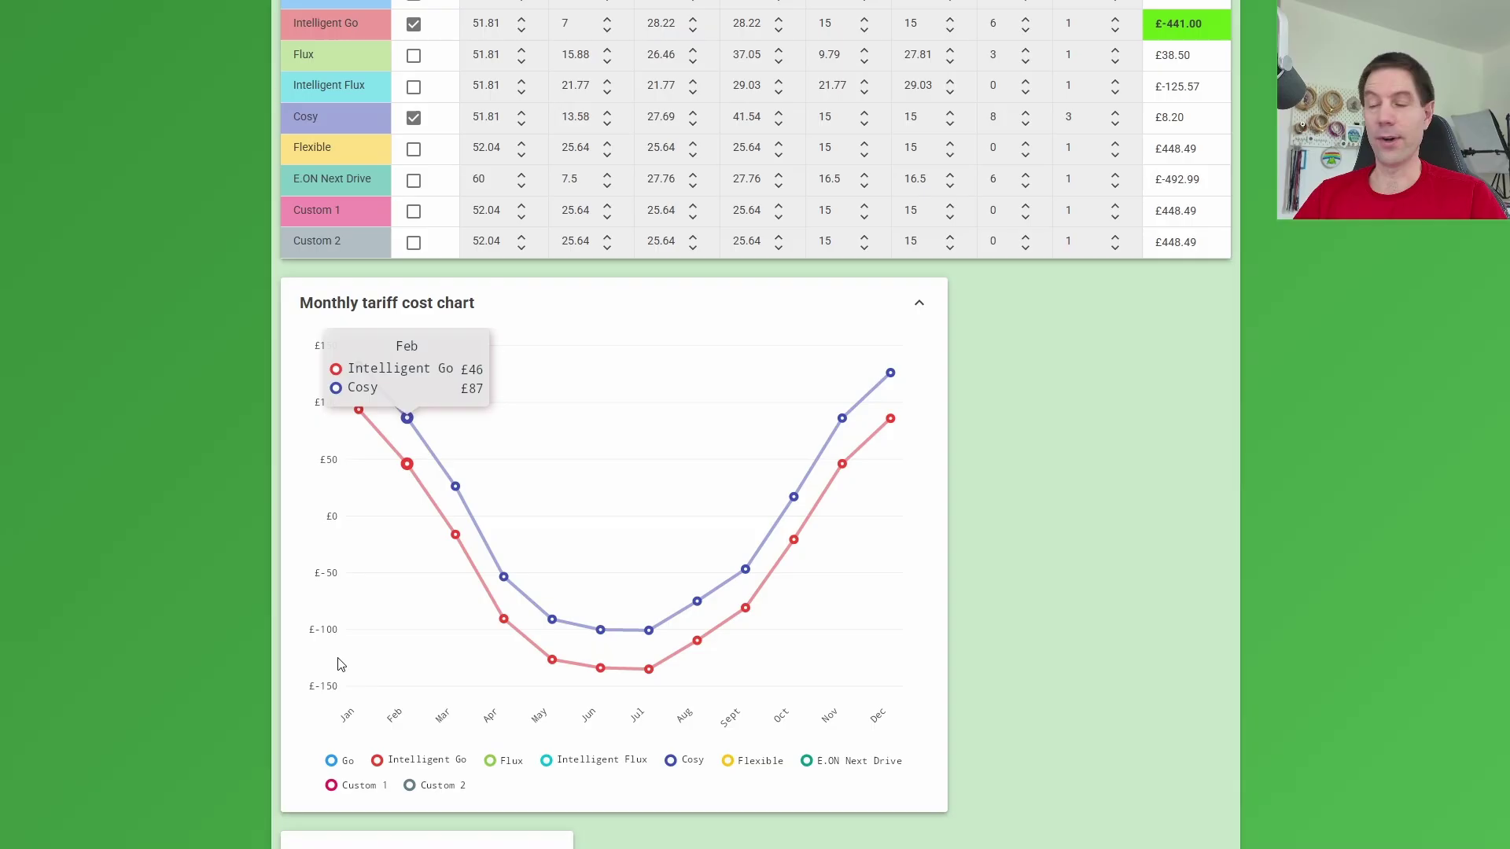
key("Home")
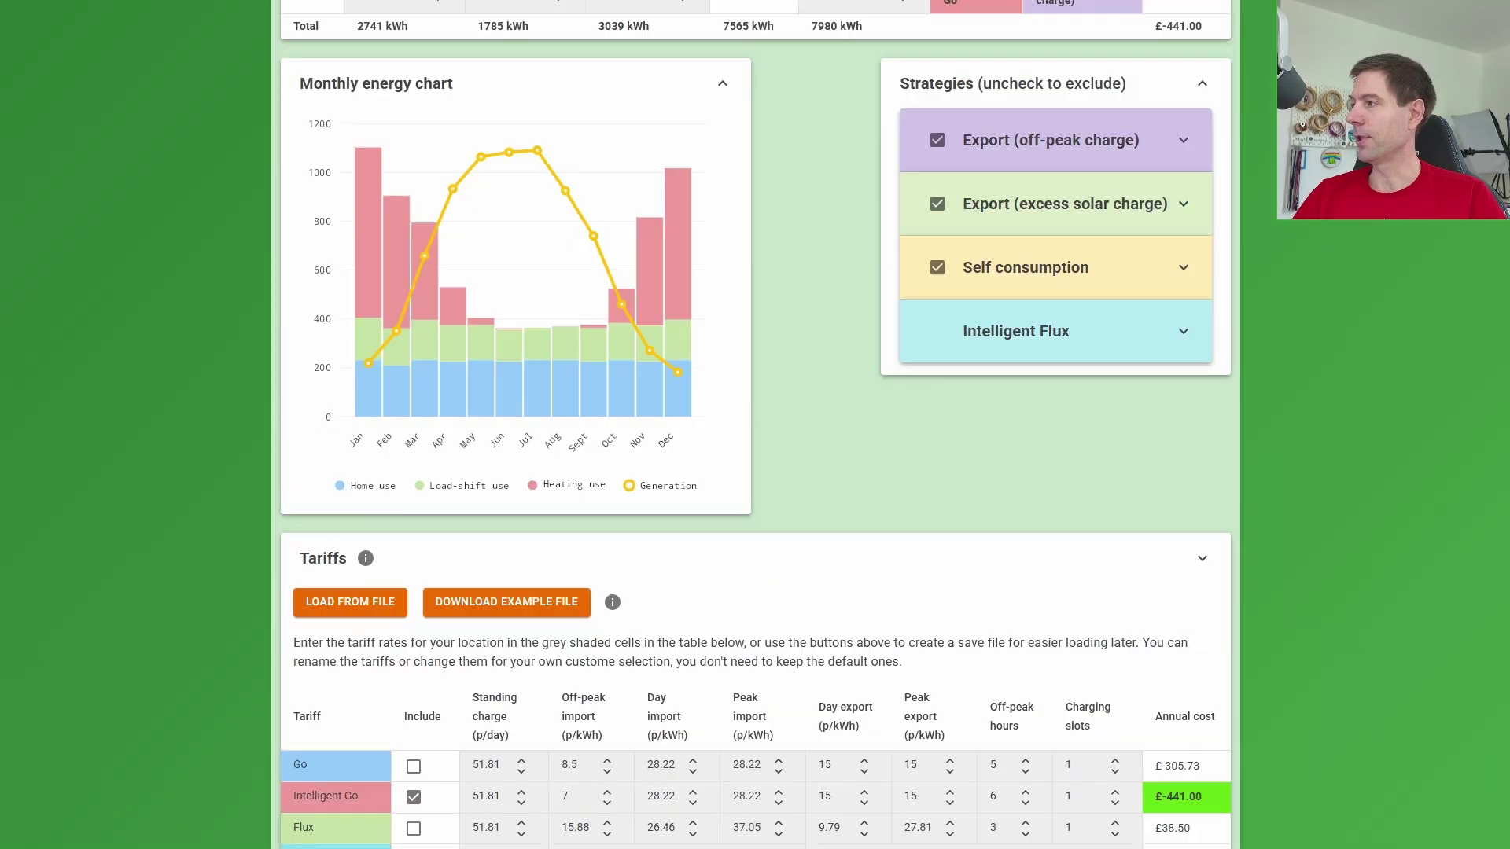
scroll(851, 411, "down", 2)
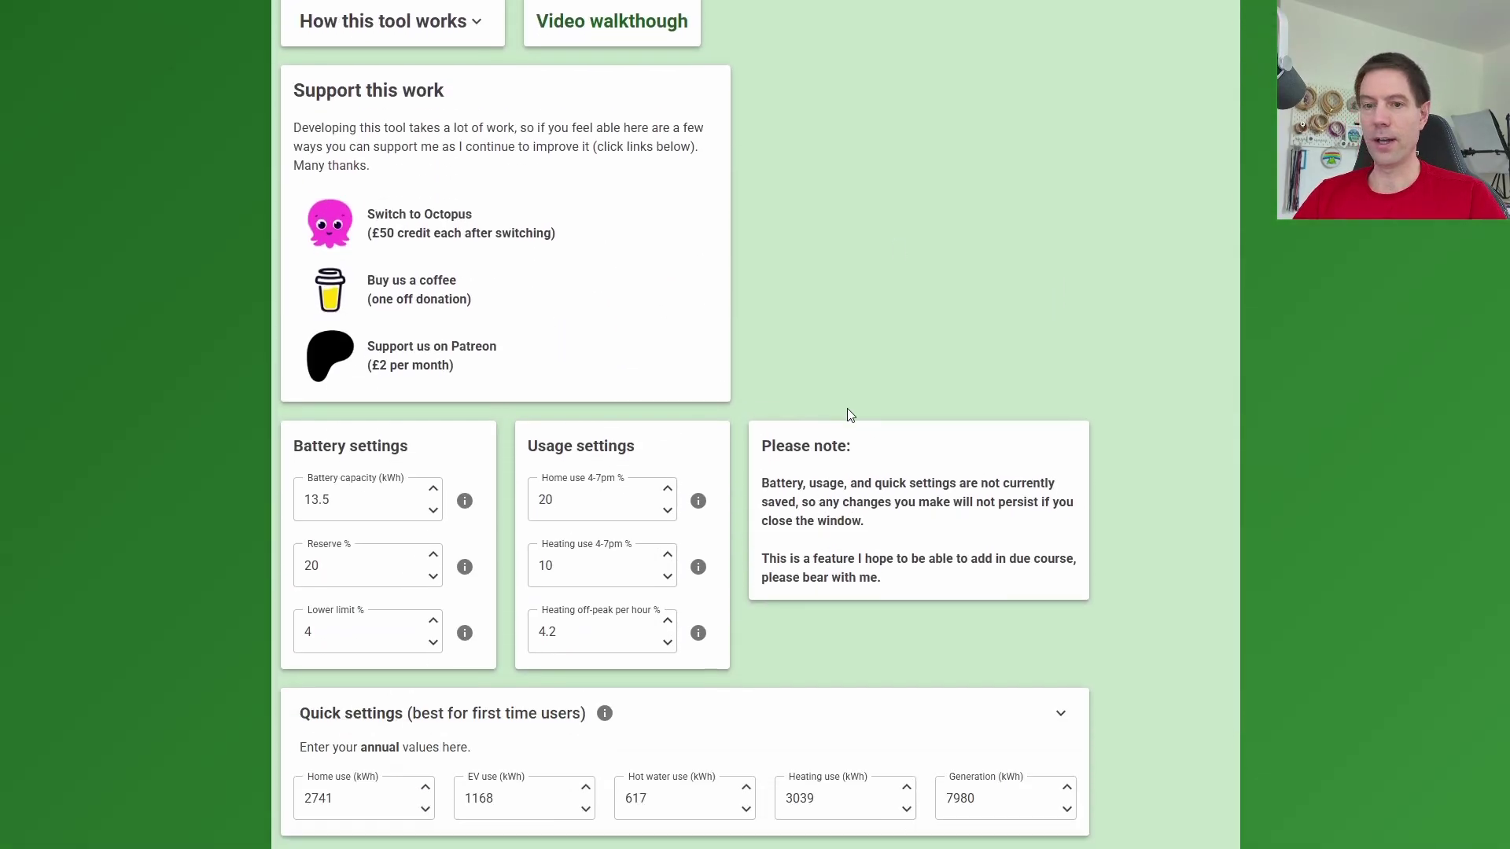
left_click_drag(367, 482, 303, 481)
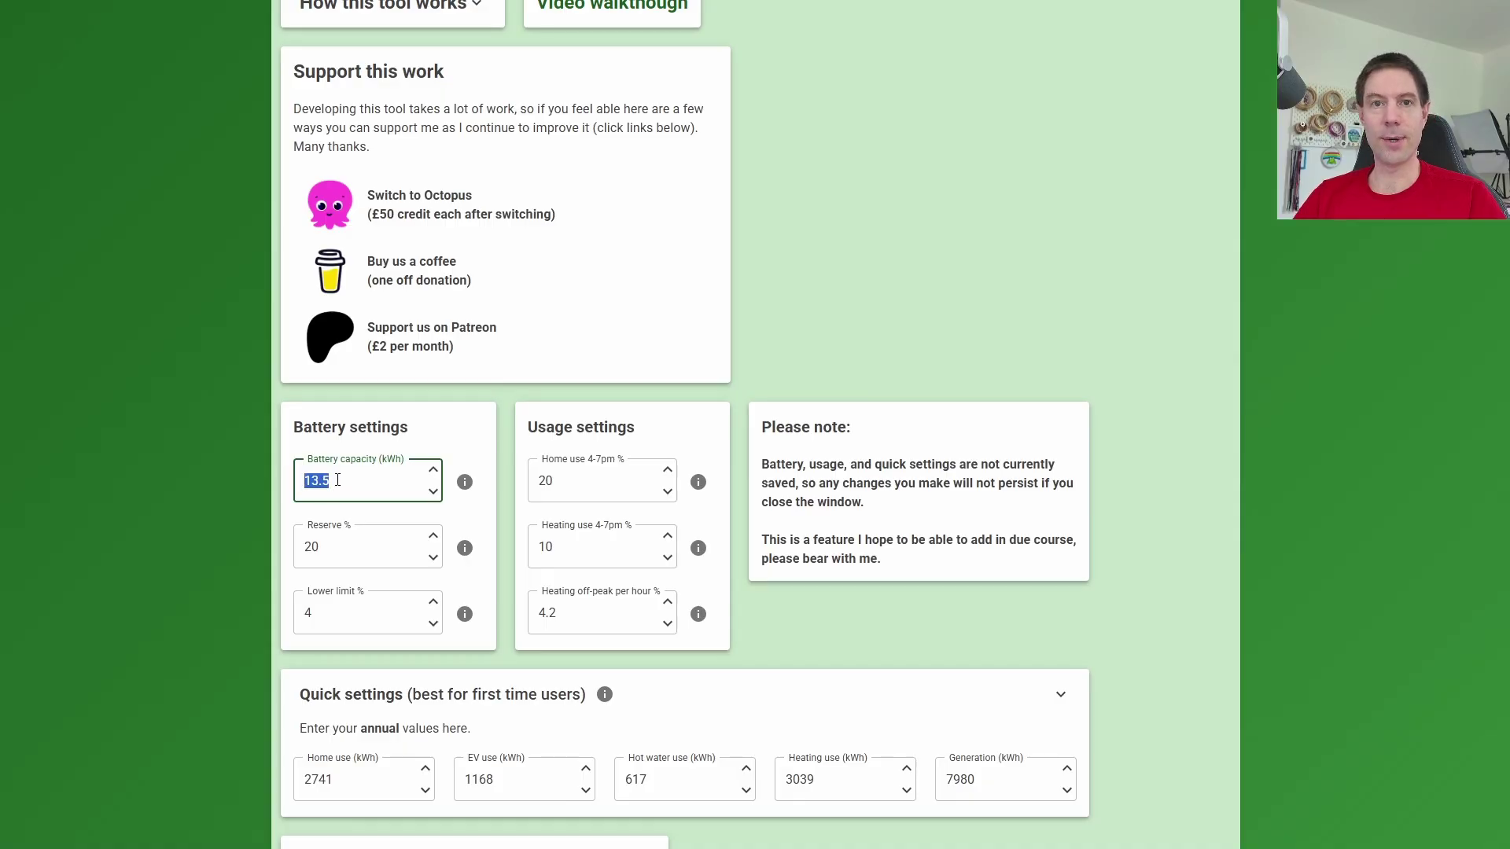
left_click(338, 480)
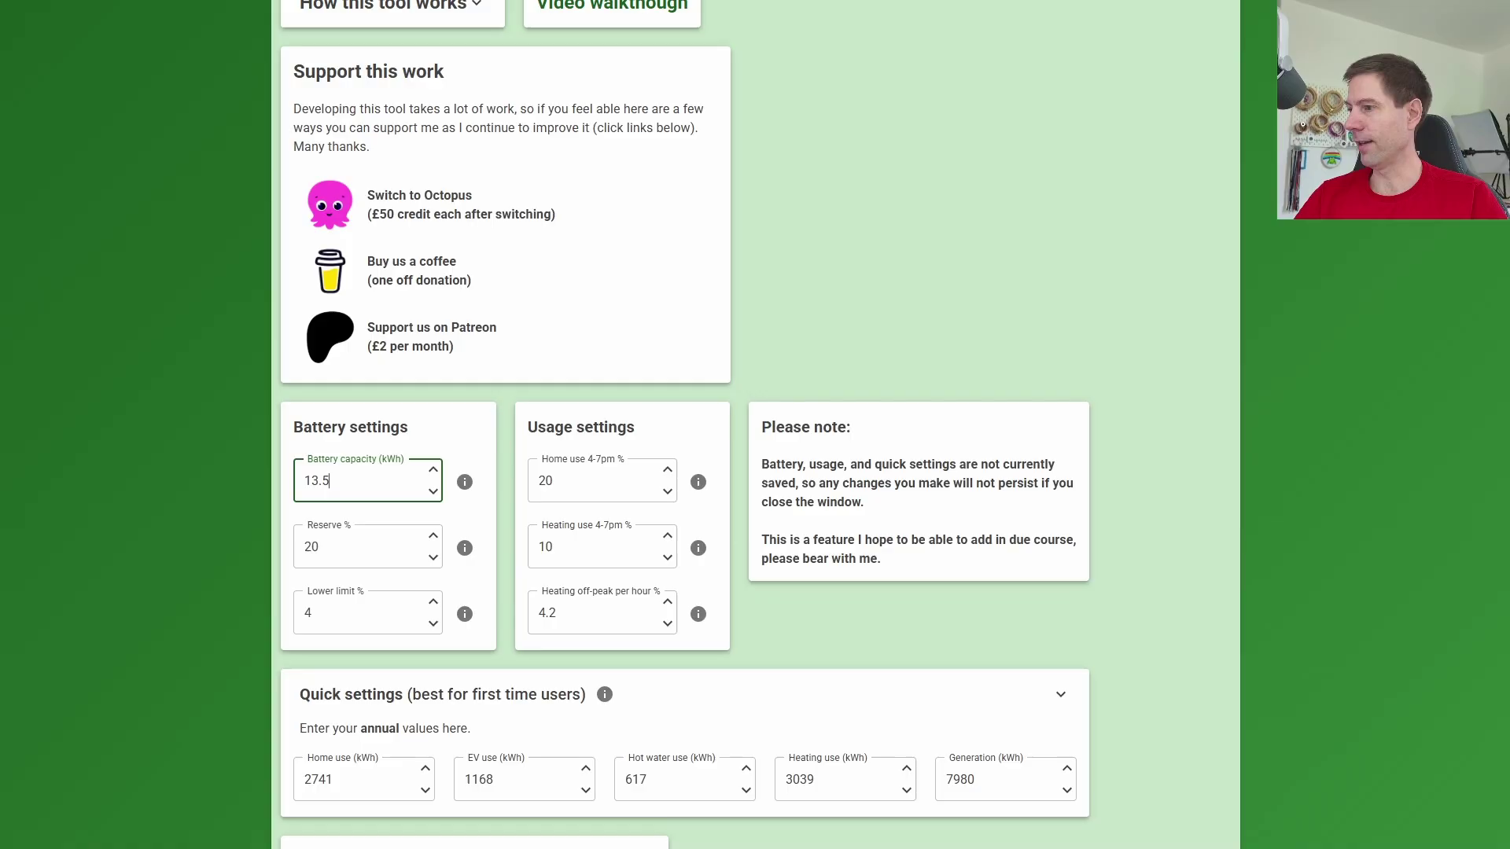
scroll(1496, 250, "down", 4)
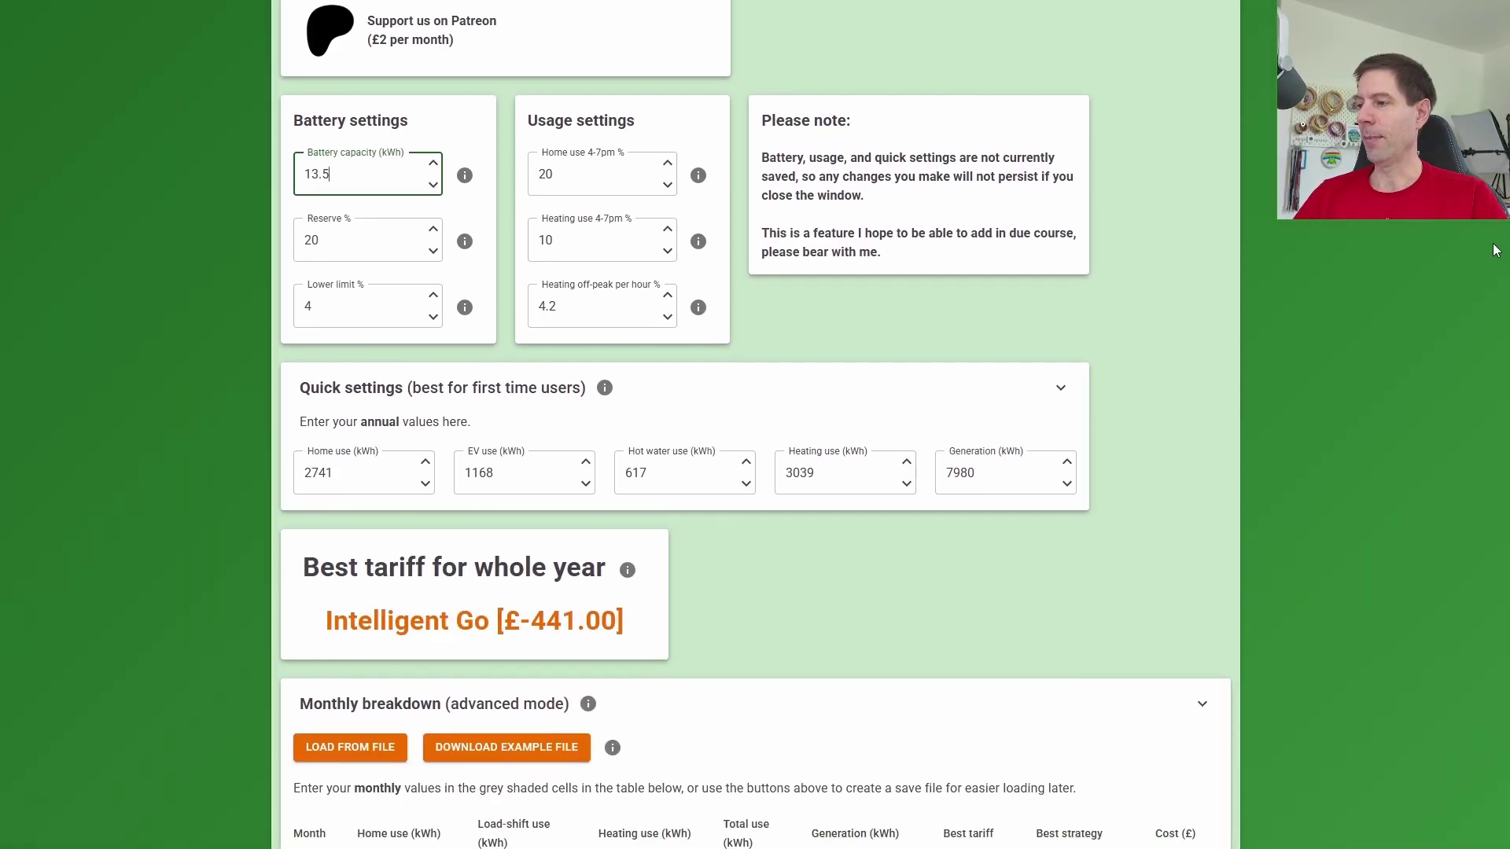
left_click(979, 437)
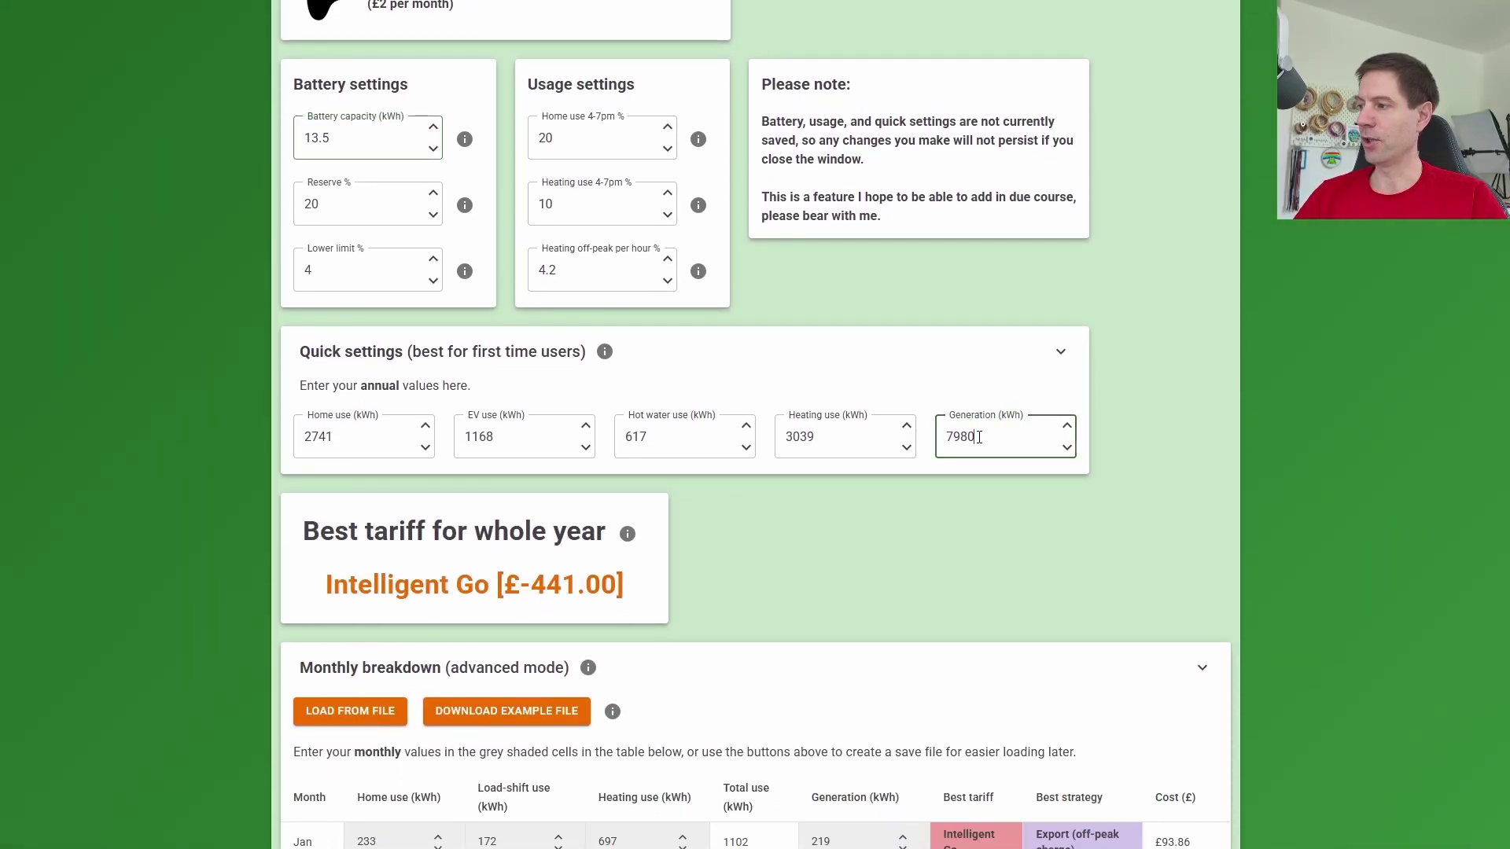
left_click_drag(979, 437, 948, 436)
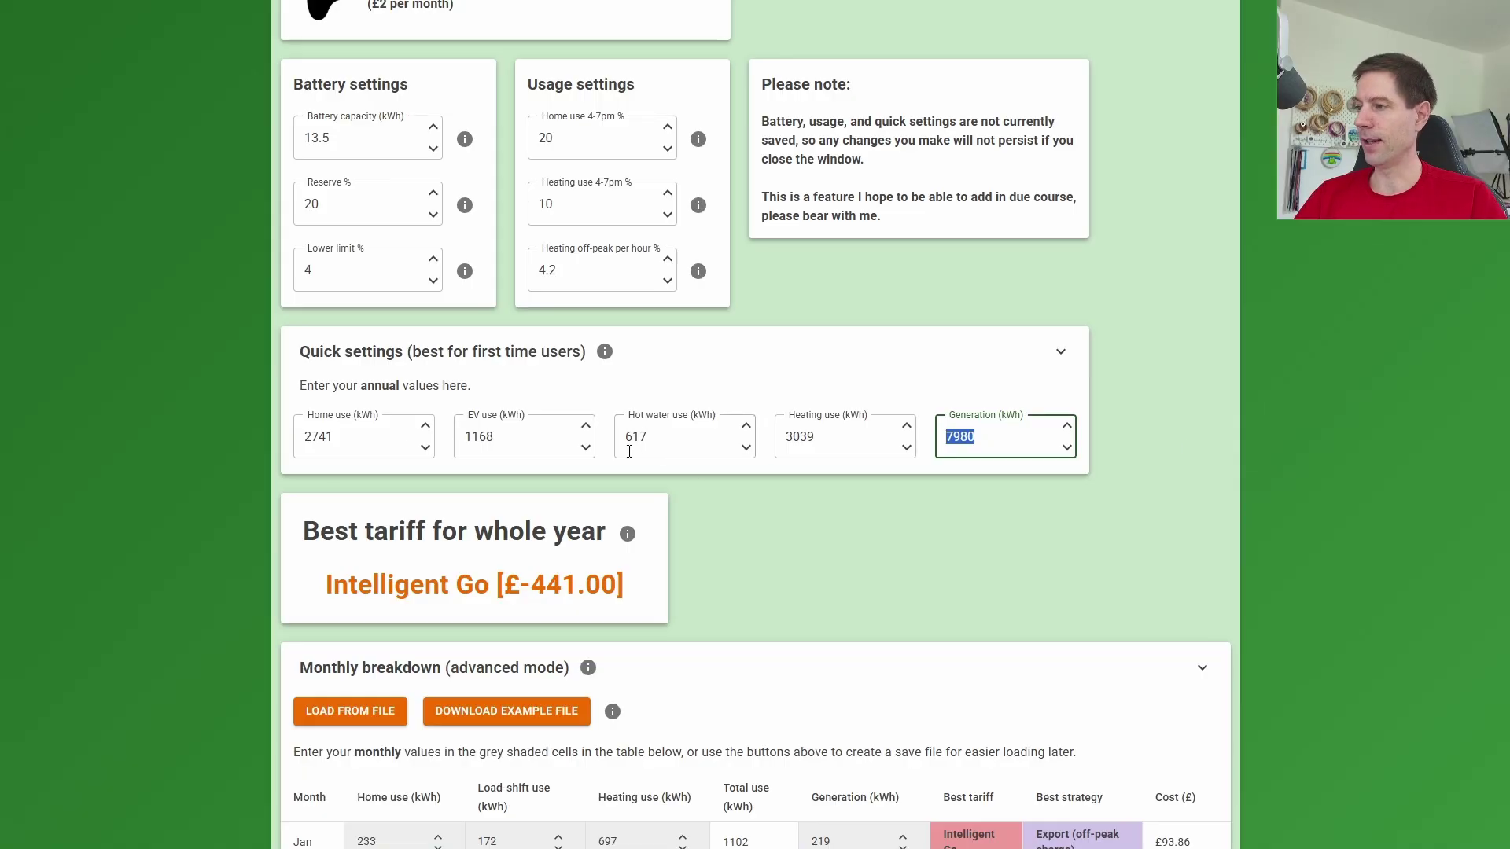
key("shift+Tab")
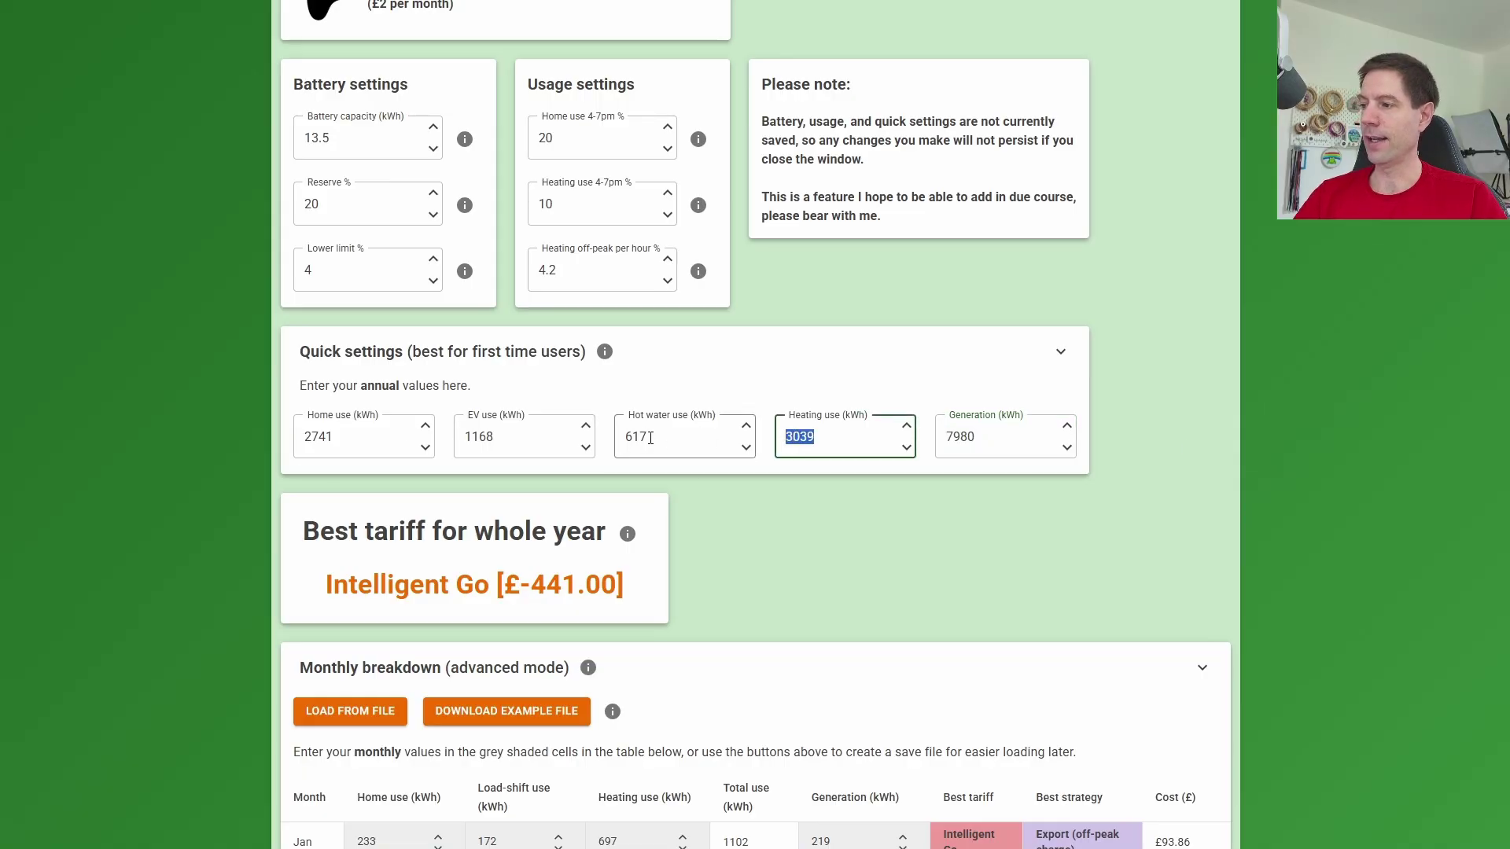
left_click_drag(650, 438, 623, 438)
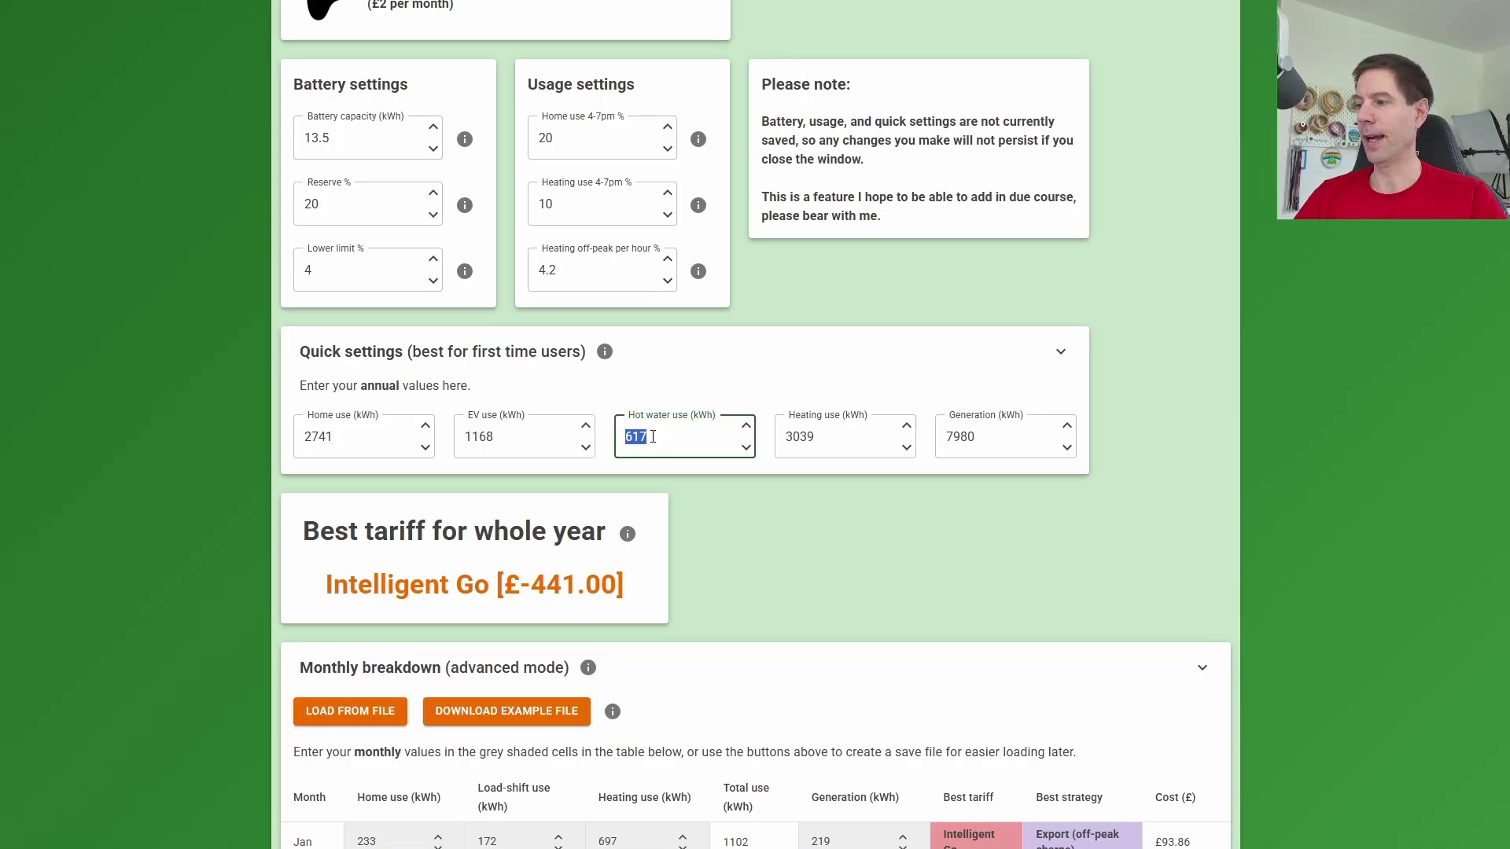
key("shift+Tab")
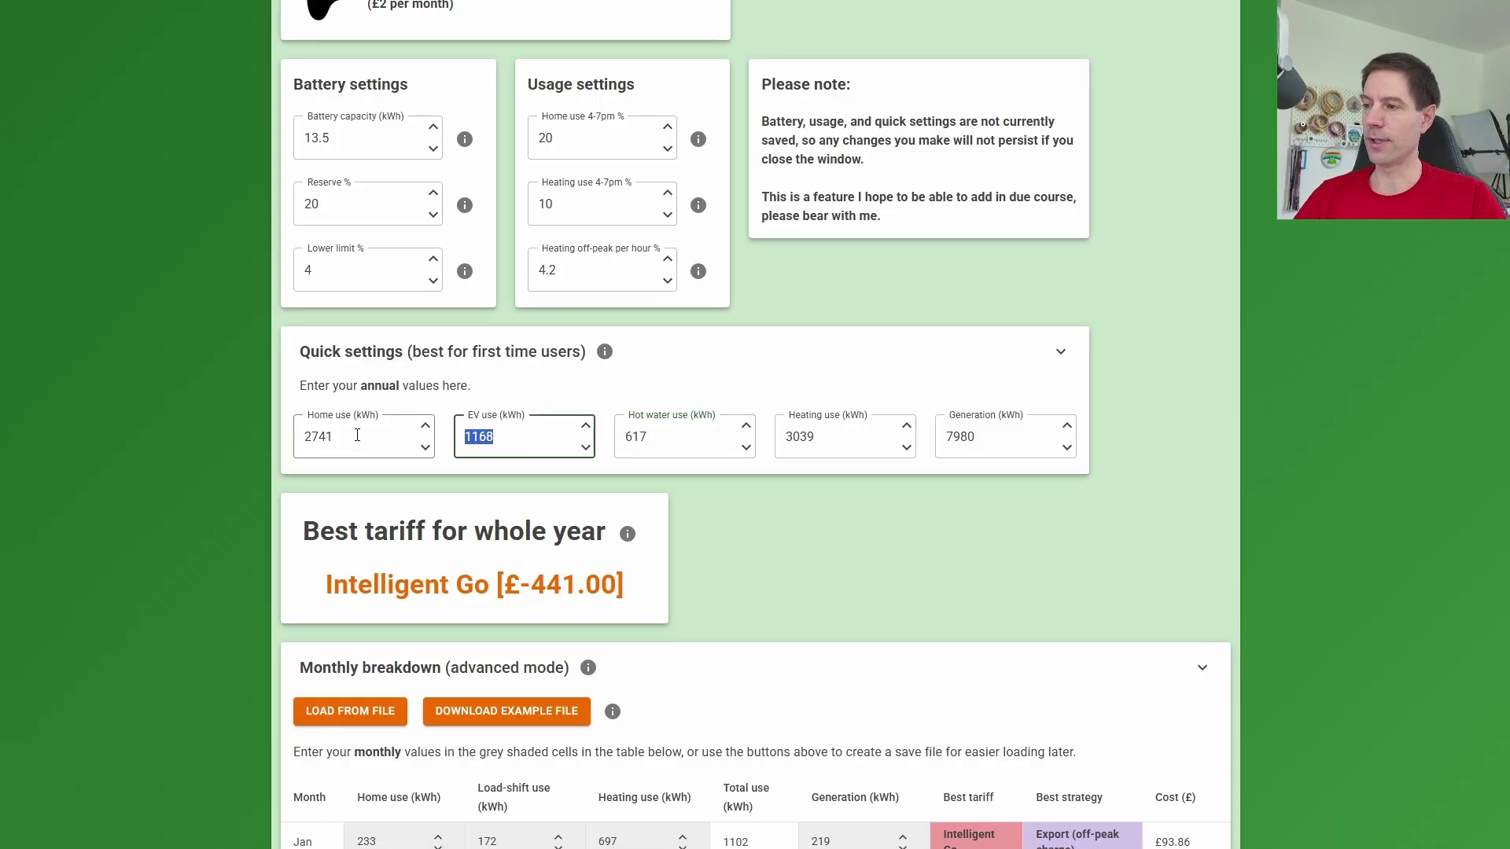
key("shift+Tab")
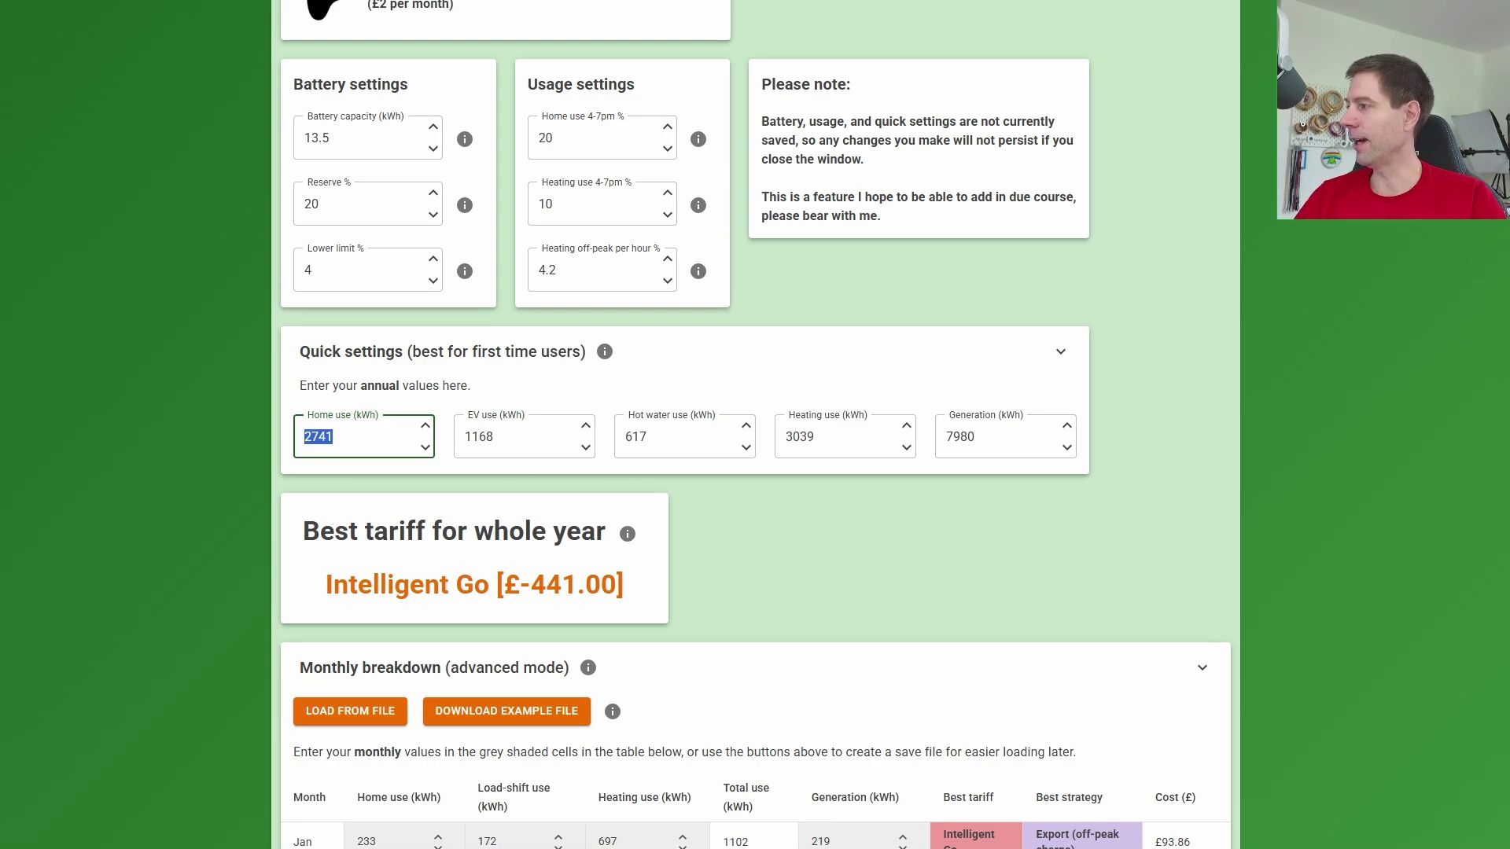
scroll(1444, 384, "down", 8)
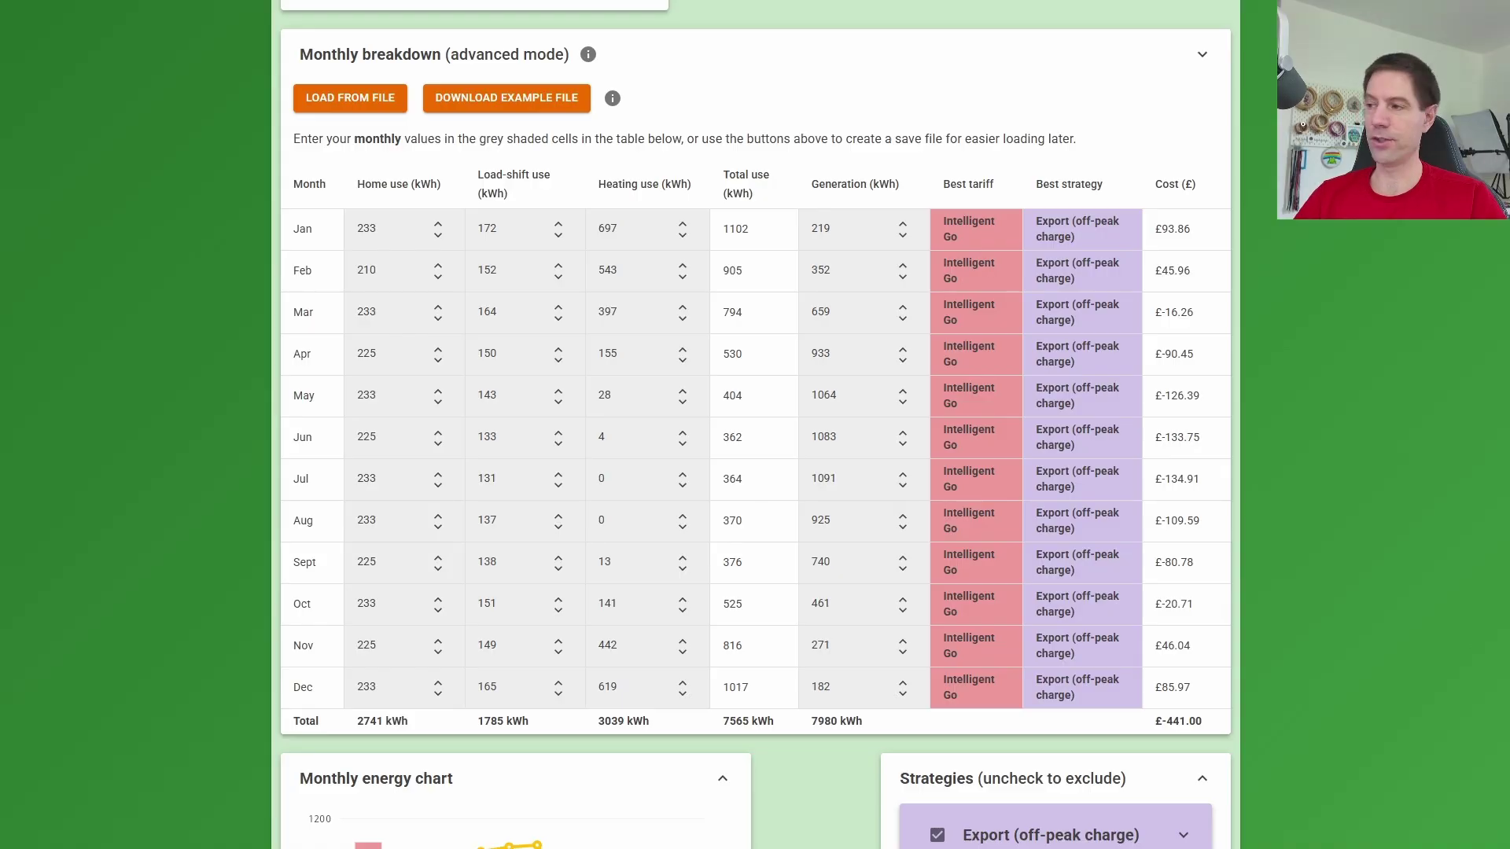
Step: Scroll down to bring the Tariffs section into view
scroll(907, 540, "down", 14)
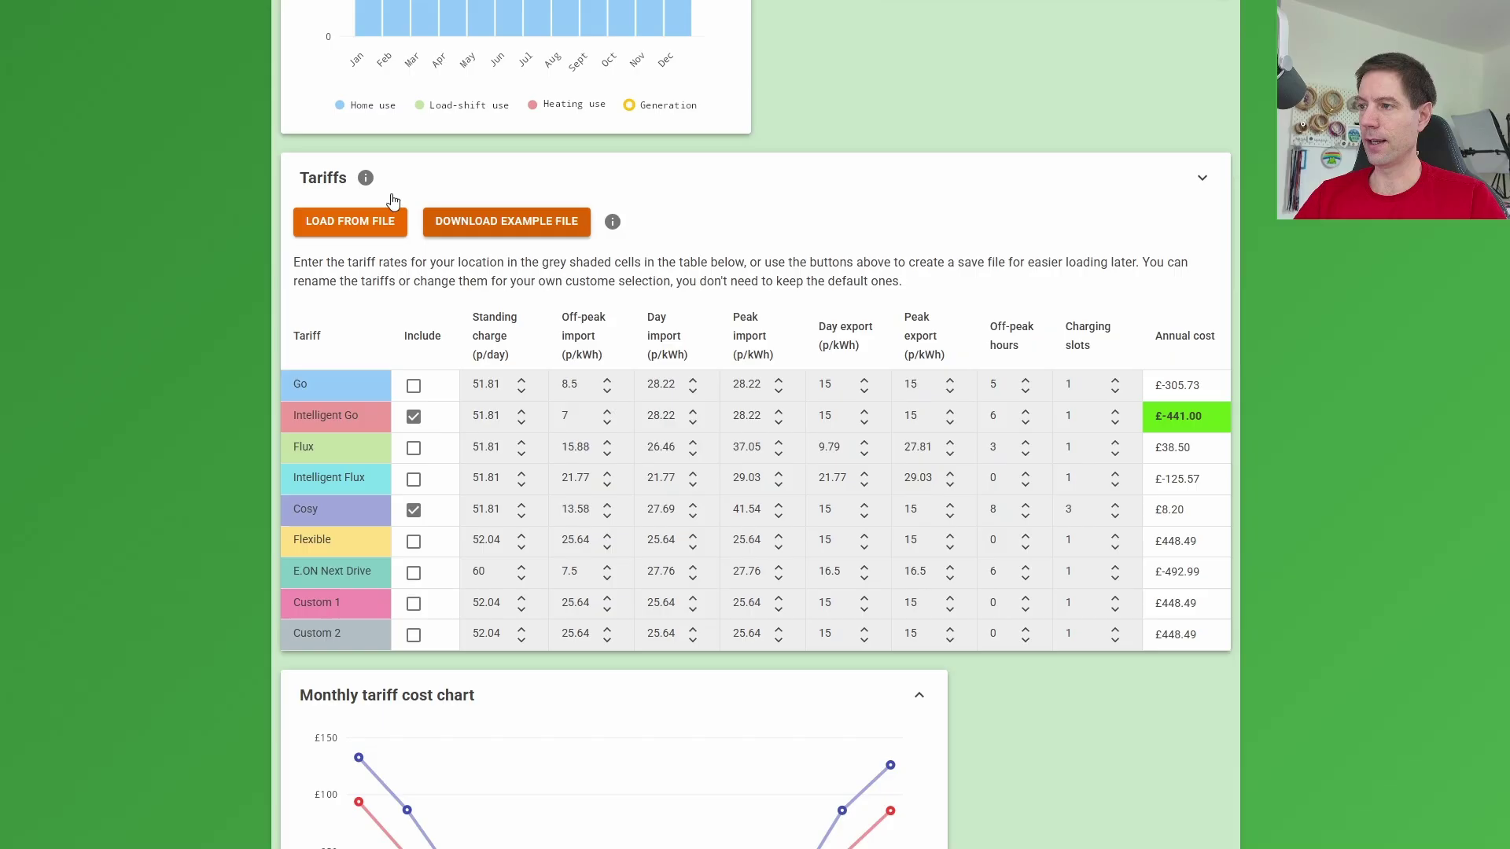
Step: Expand the Tariffs explanation to read it, then collapse it and scroll down to the cost chart
left_click(365, 178)
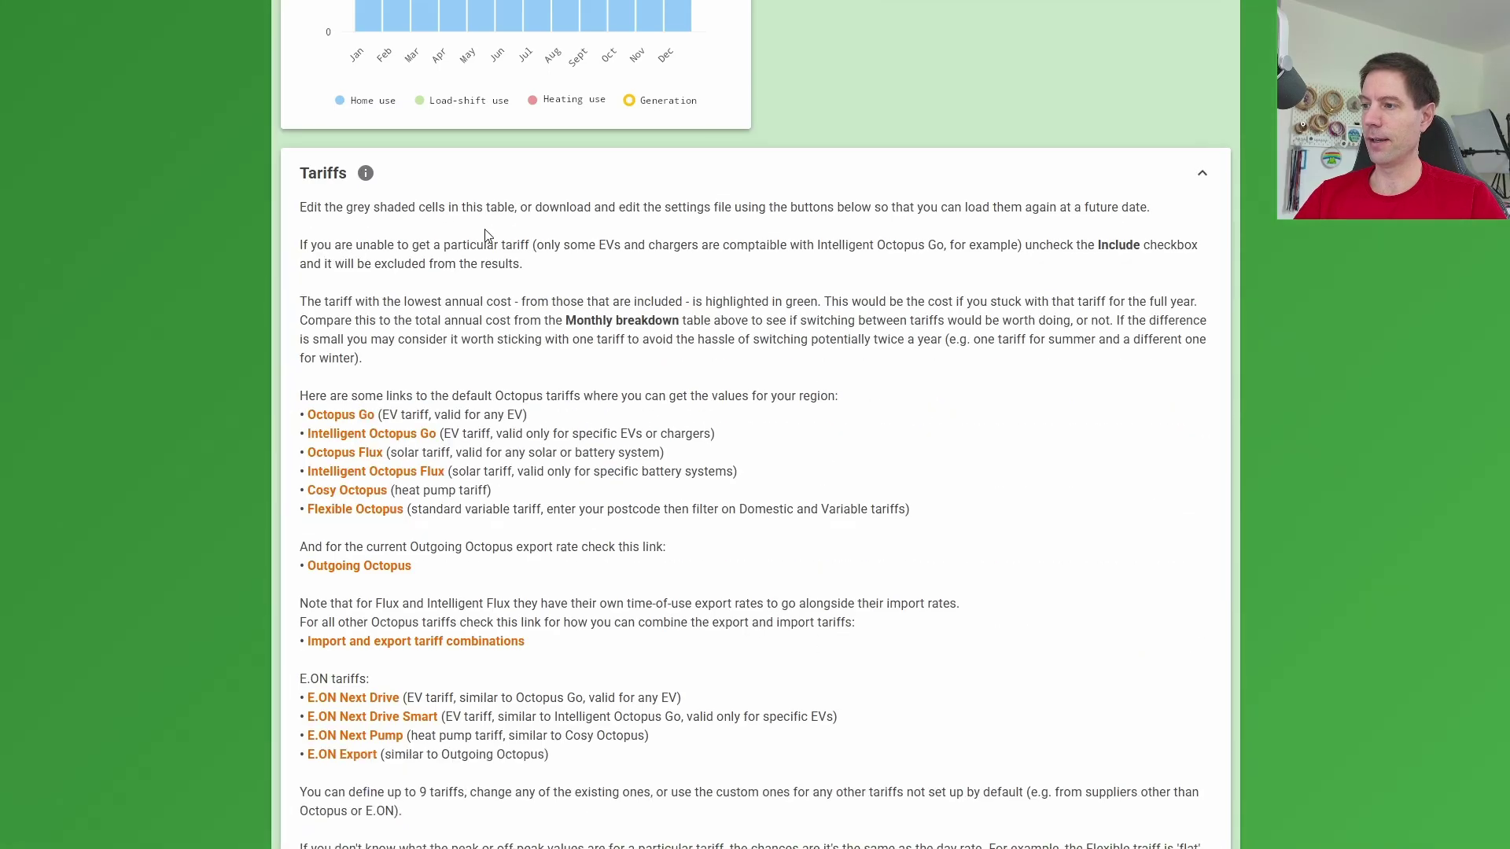
scroll(452, 184, "down", 2)
scroll(496, 62, "up", 1)
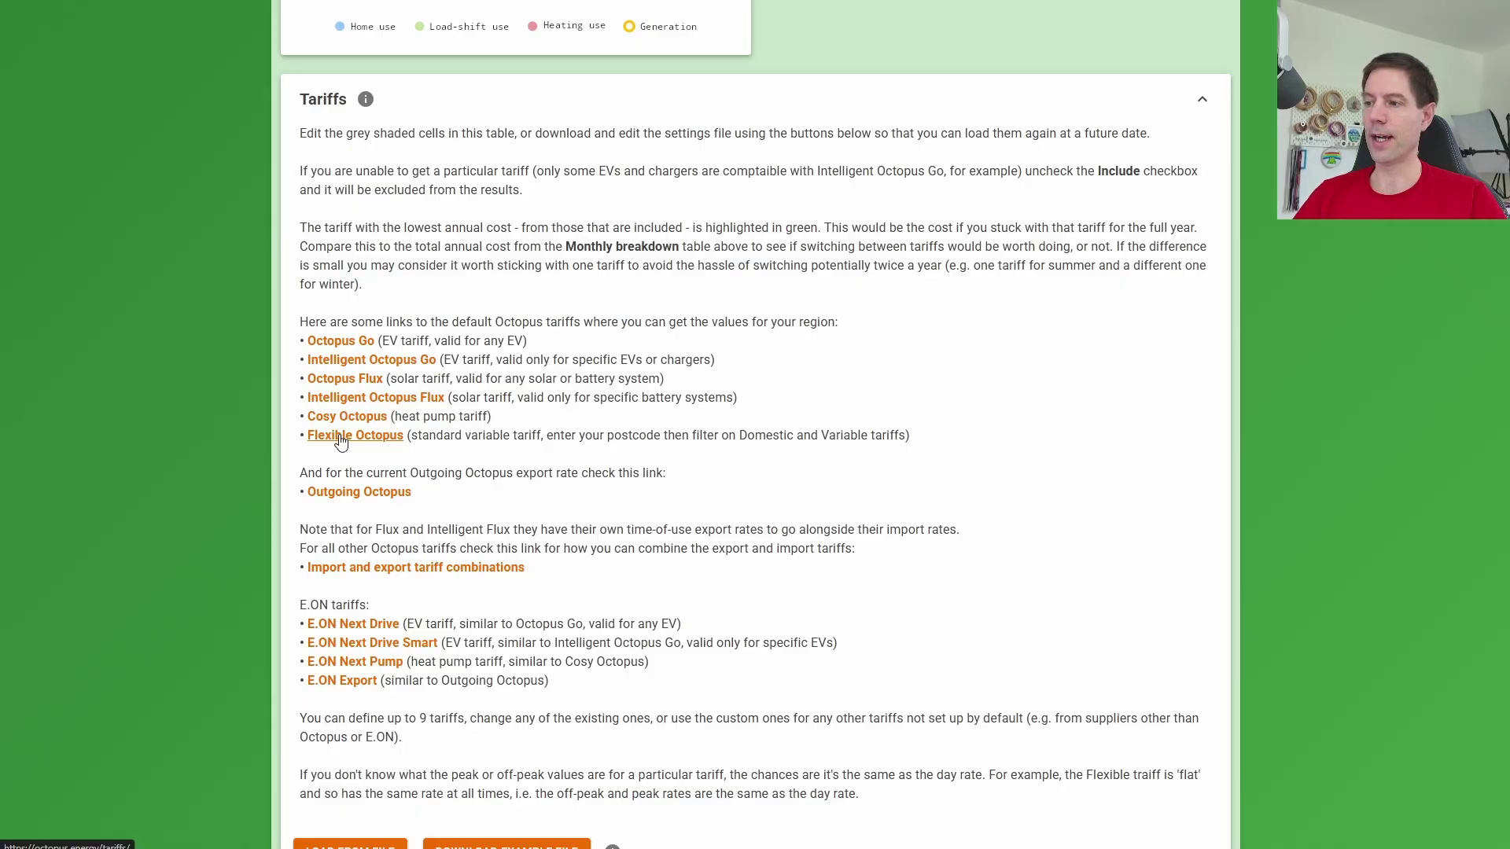
left_click(1204, 107)
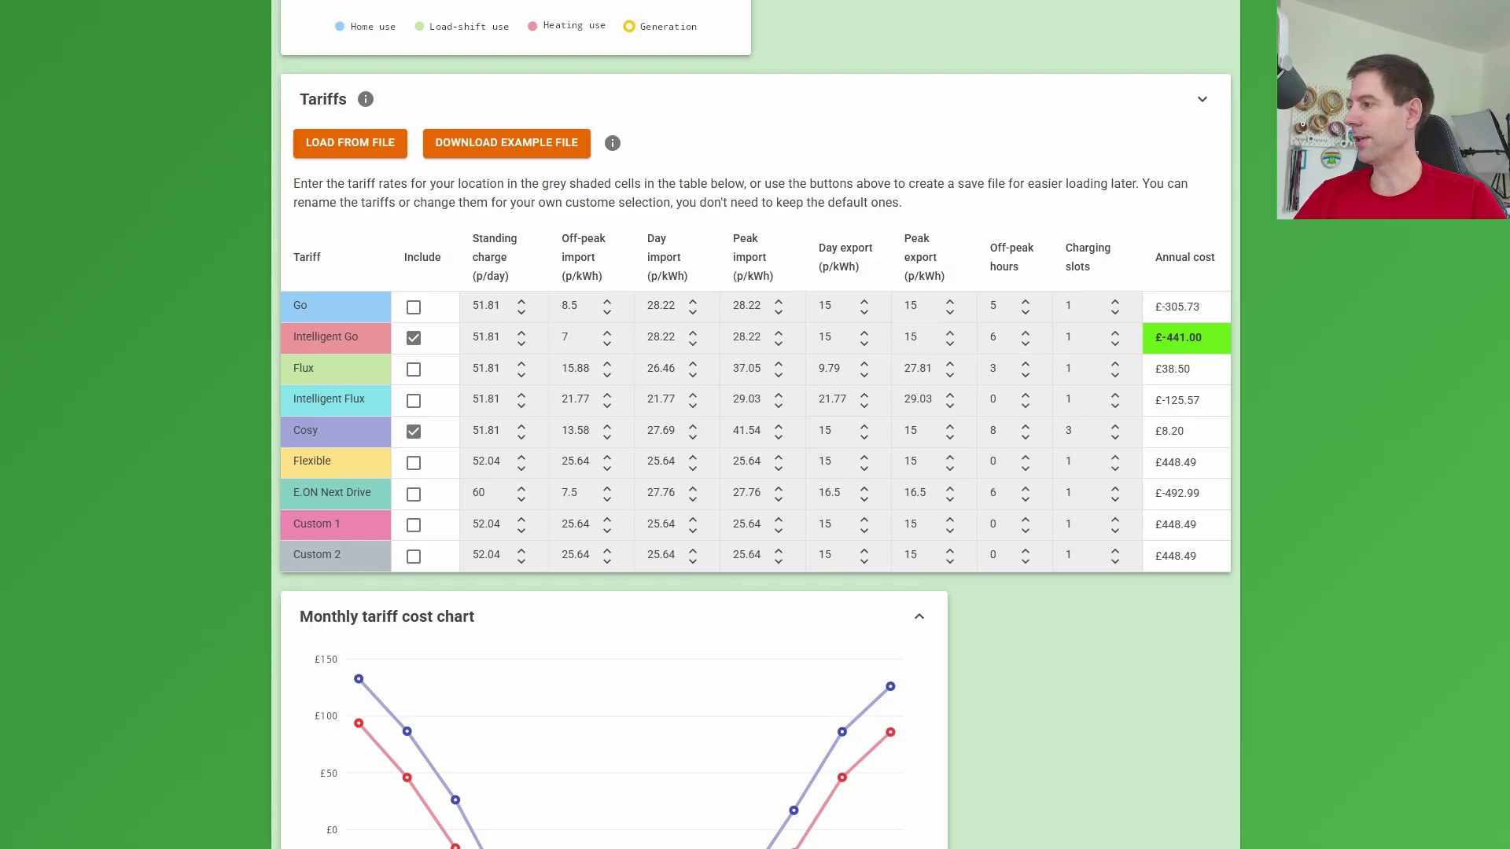
scroll(755, 425, "down", 3)
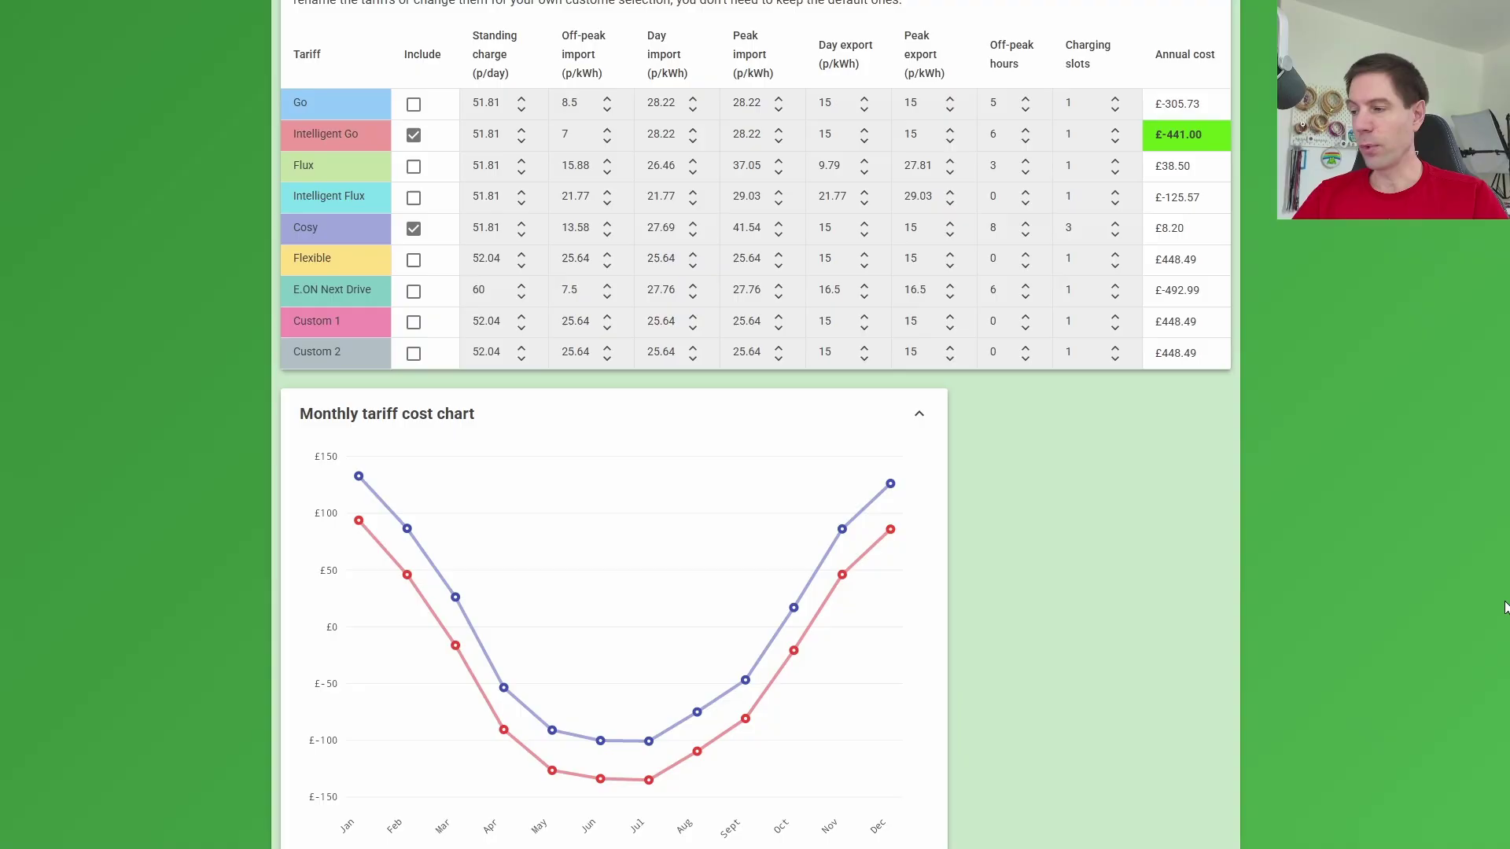
Step: Replace the 7980 kWh annual generation with 4000 and review Intelligent Go's new £177.66 cost
mouse_move(359, 478)
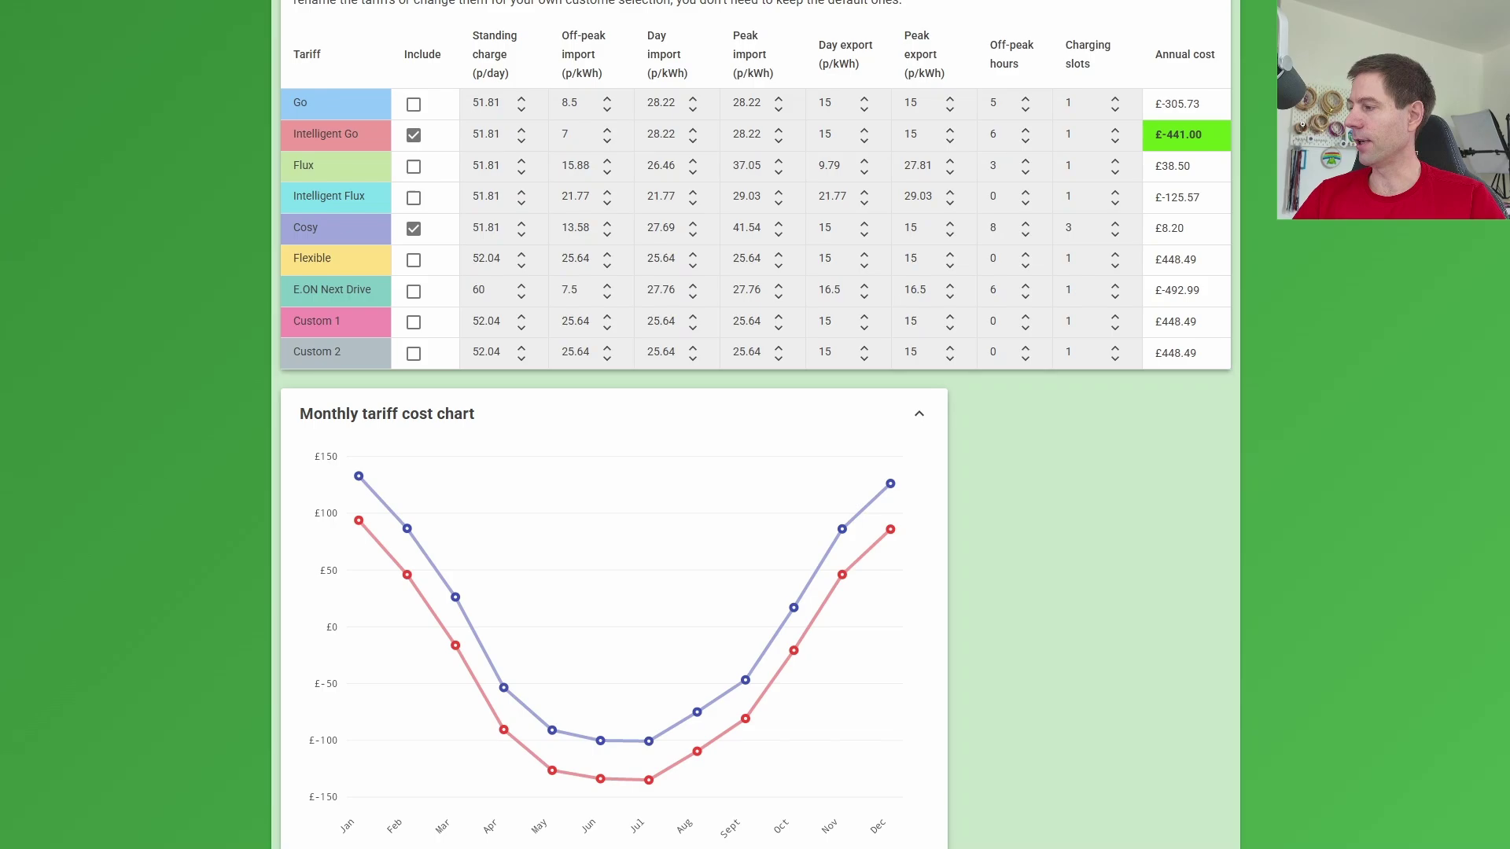
scroll(755, 425, "up", 20)
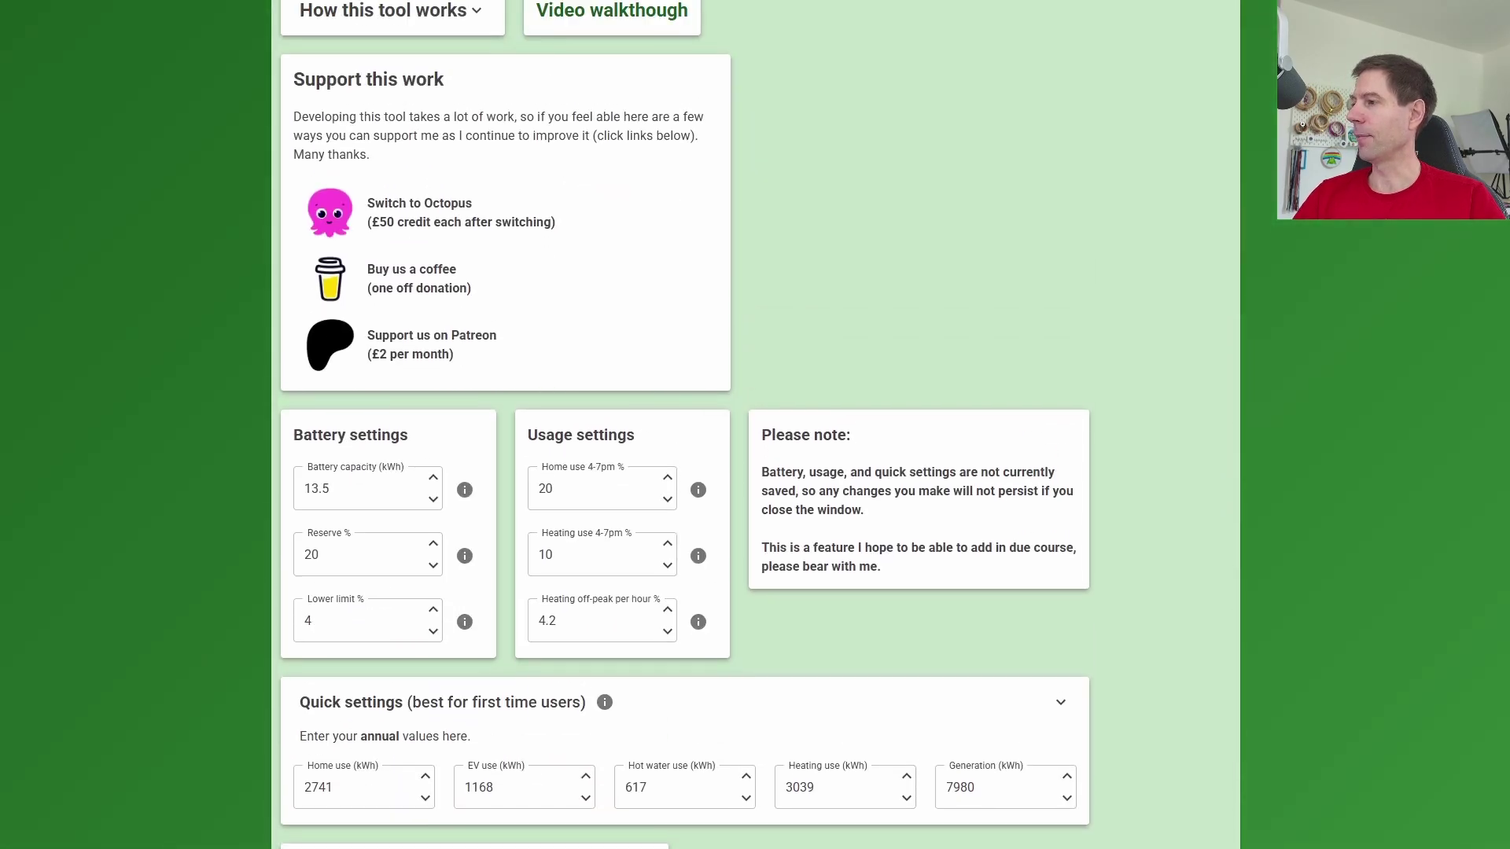
scroll(1150, 624, "down", 2)
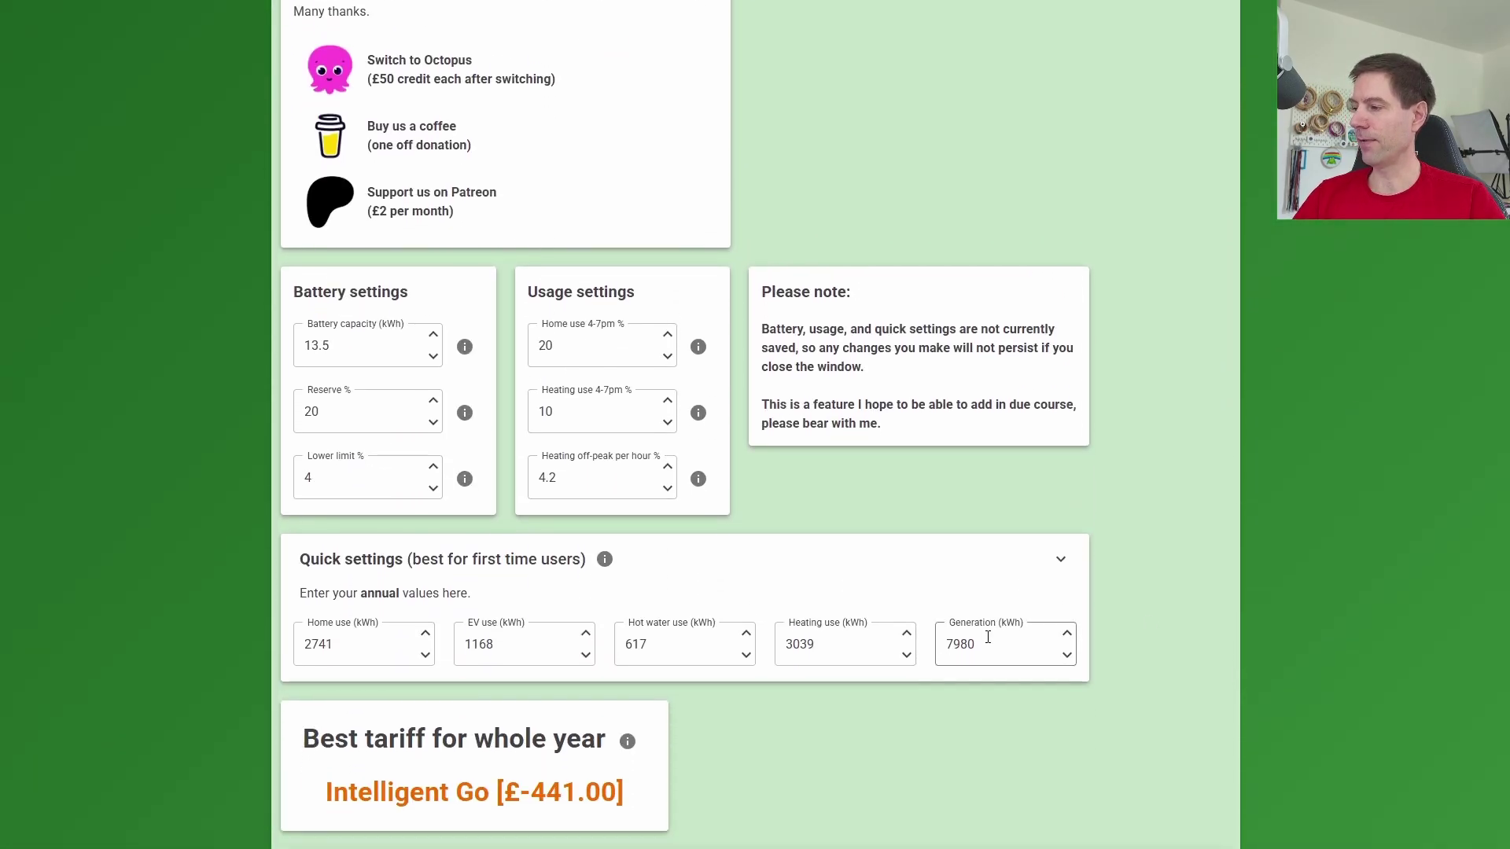
double_click(987, 641)
type("40")
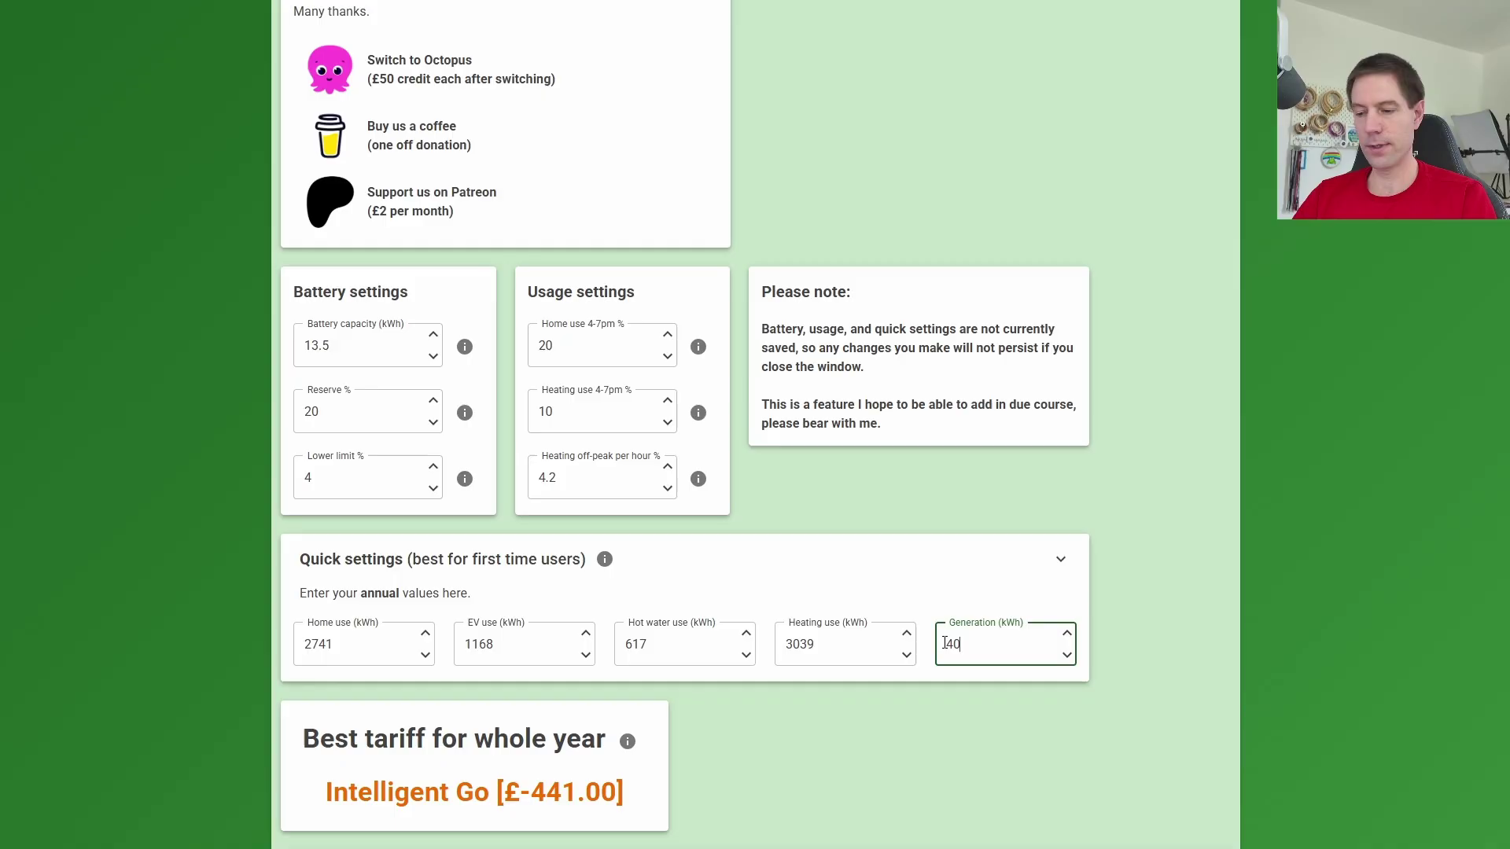
type("00")
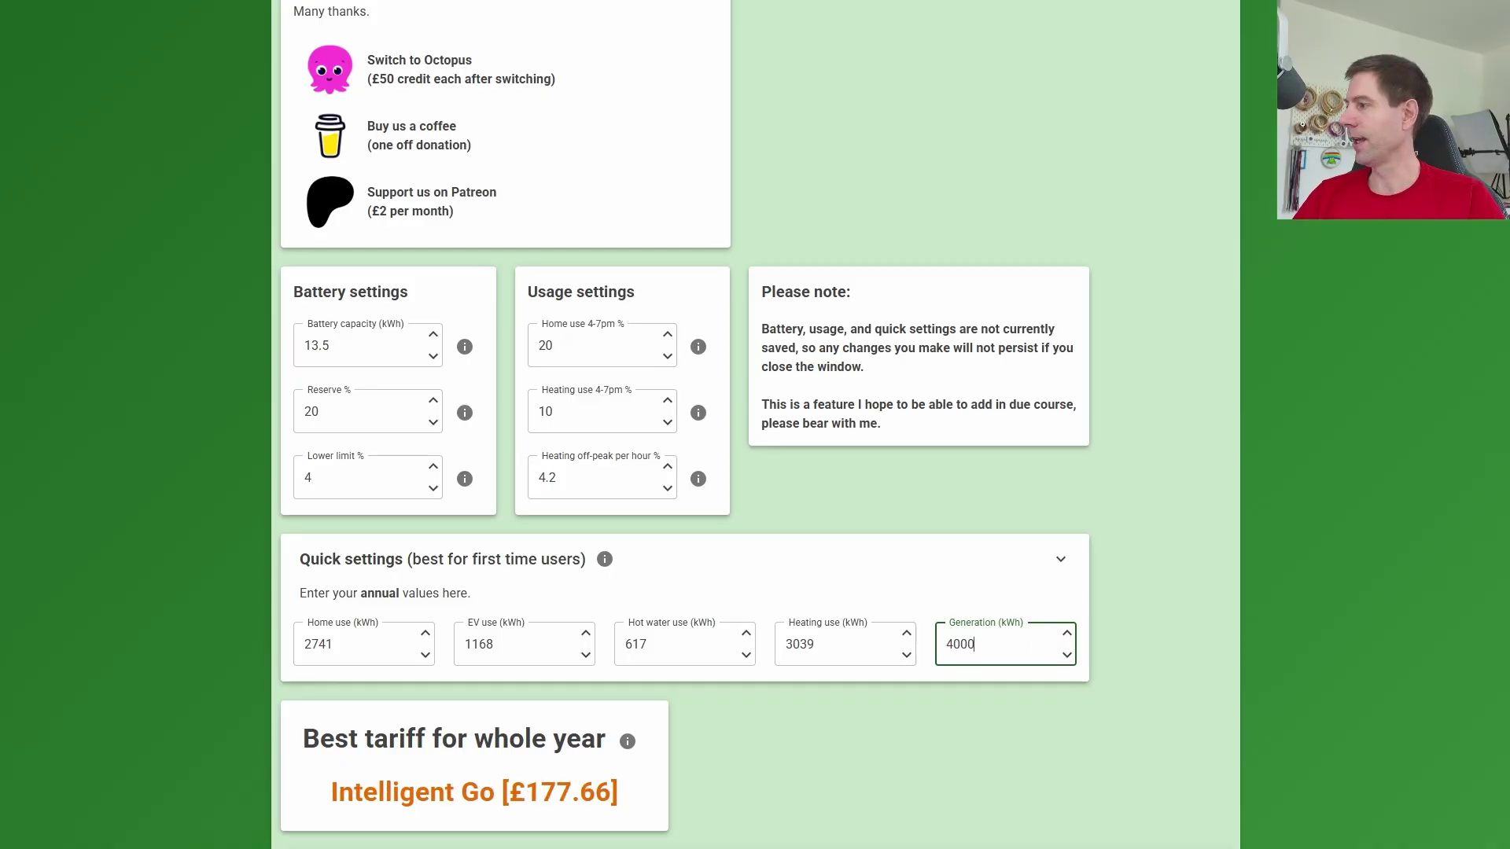
scroll(1494, 437, "down", 10)
scroll(1495, 437, "down", 20)
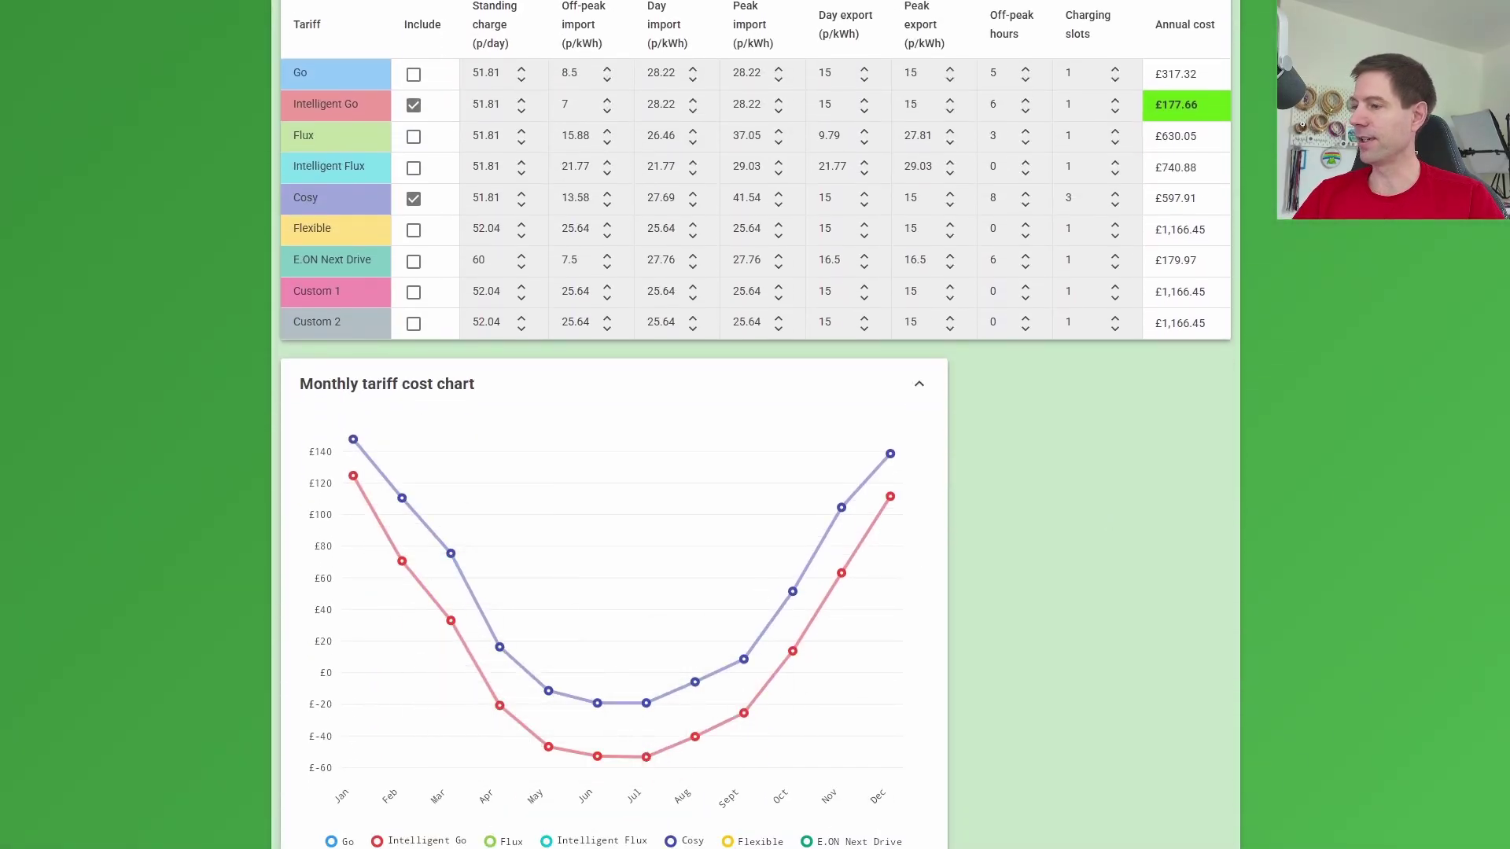
scroll(755, 394, "up", 20)
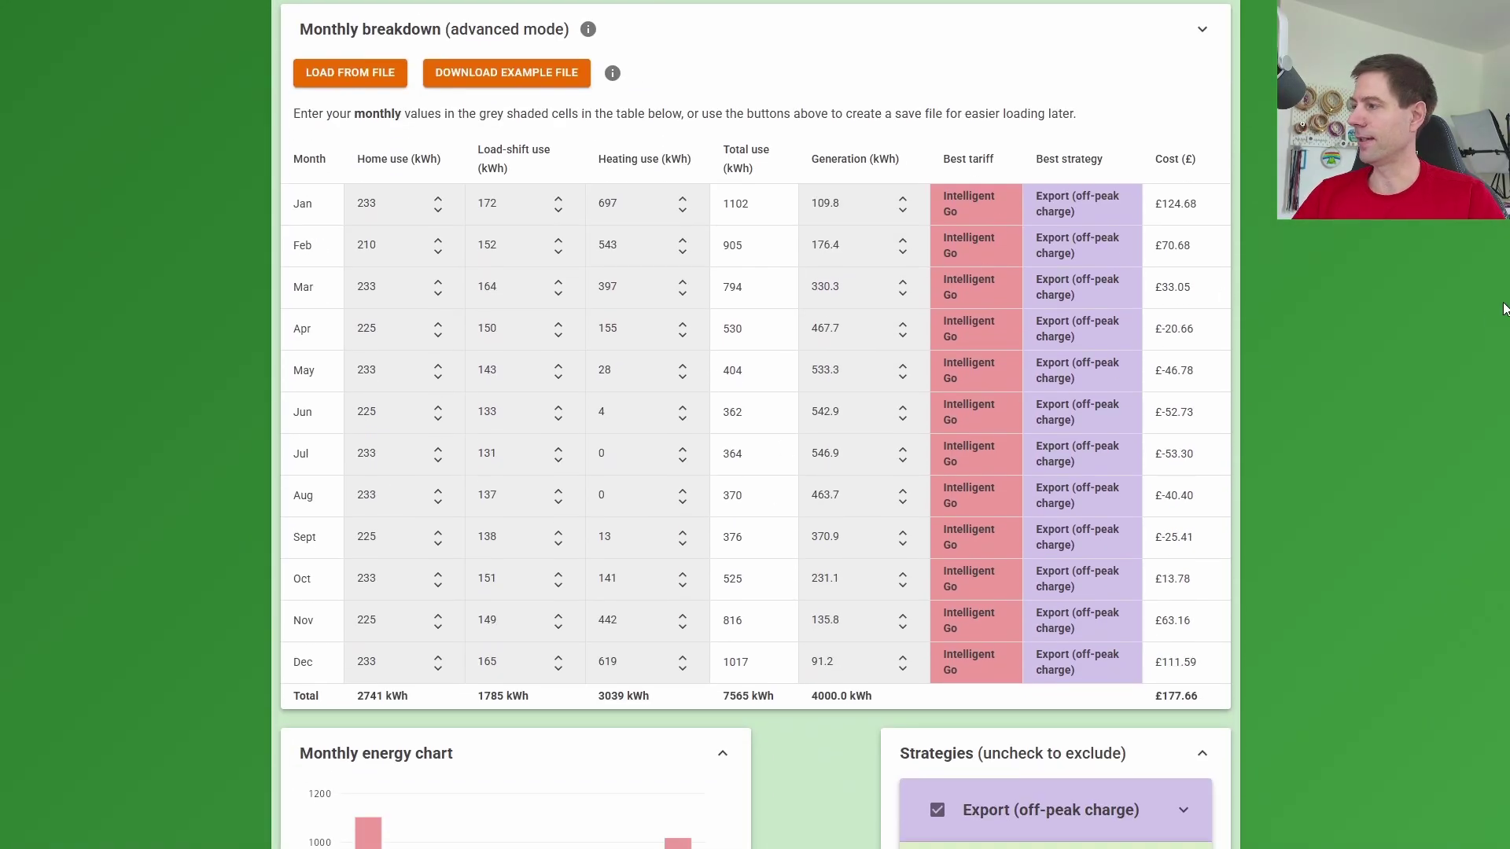
scroll(755, 425, "up", 8)
scroll(755, 424, "up", 4)
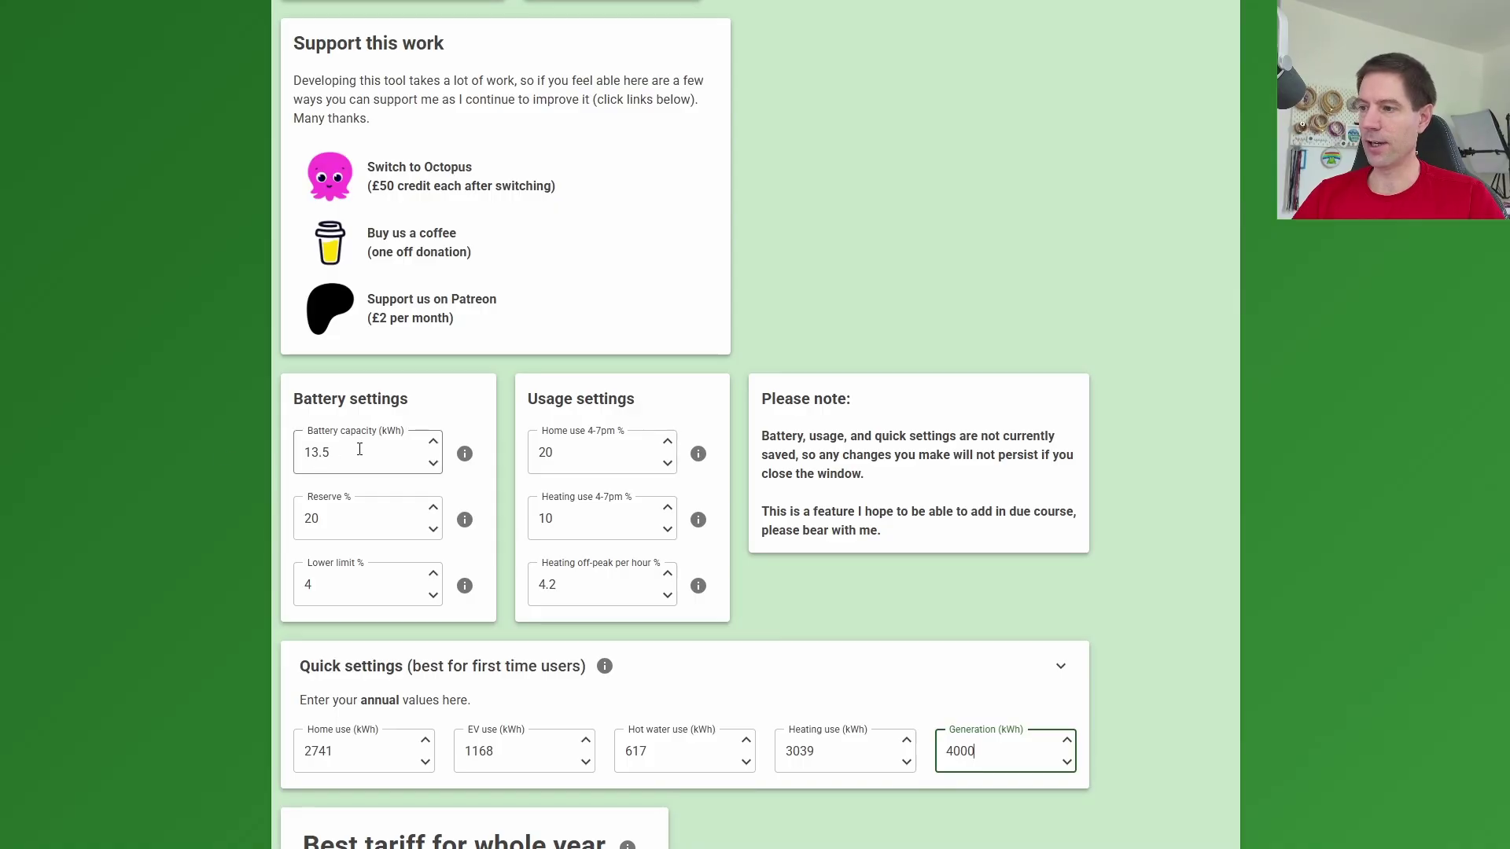
Step: Change battery capacity from 13.5 to 5 kWh and scroll down to the Monthly breakdown table
left_click(299, 452)
double_click(299, 453)
type("5")
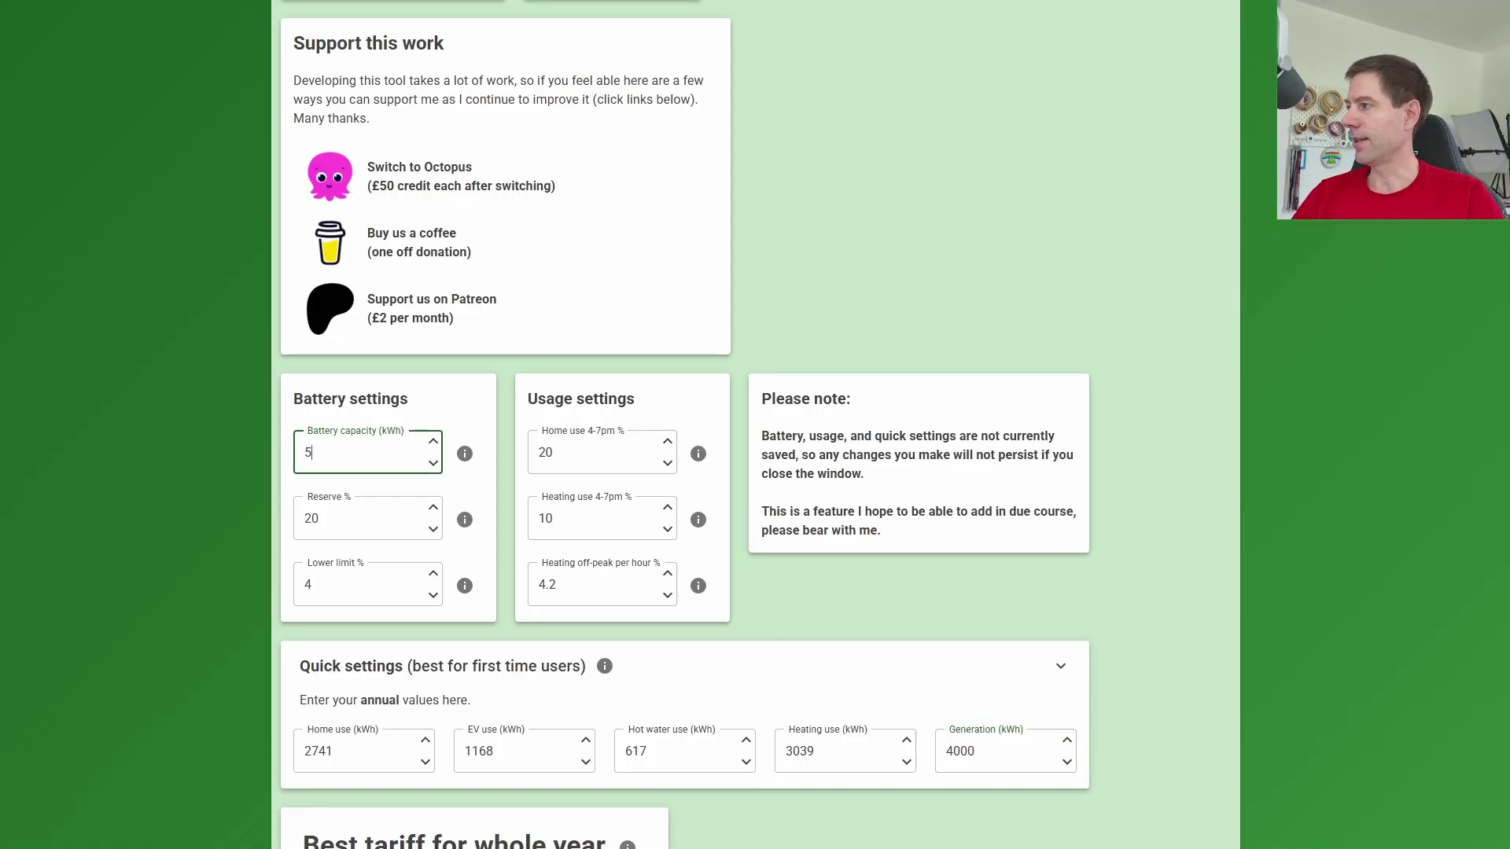
scroll(1487, 316, "down", 9)
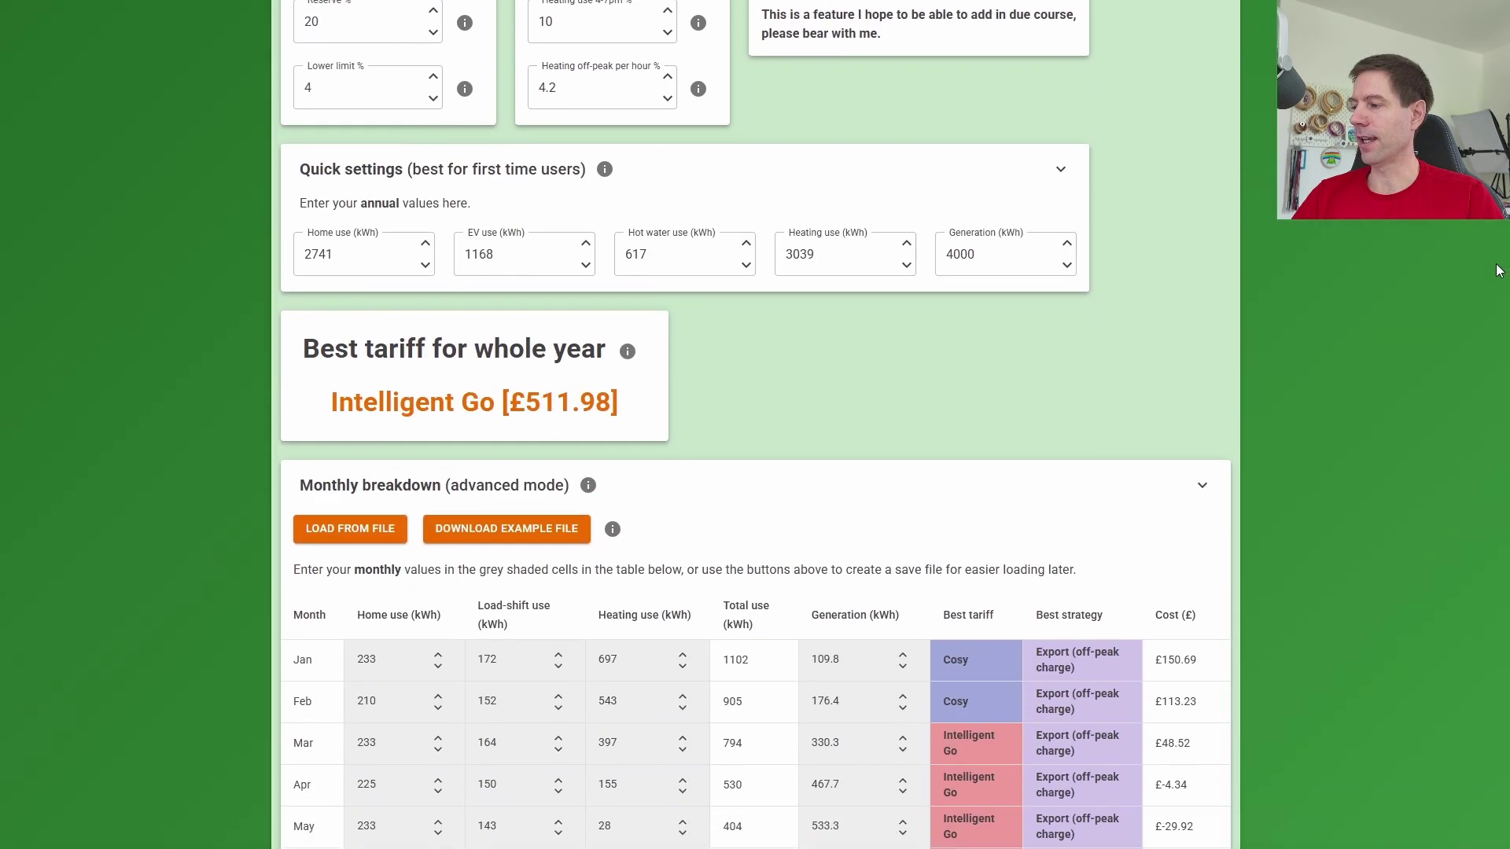
scroll(1484, 311, "down", 3)
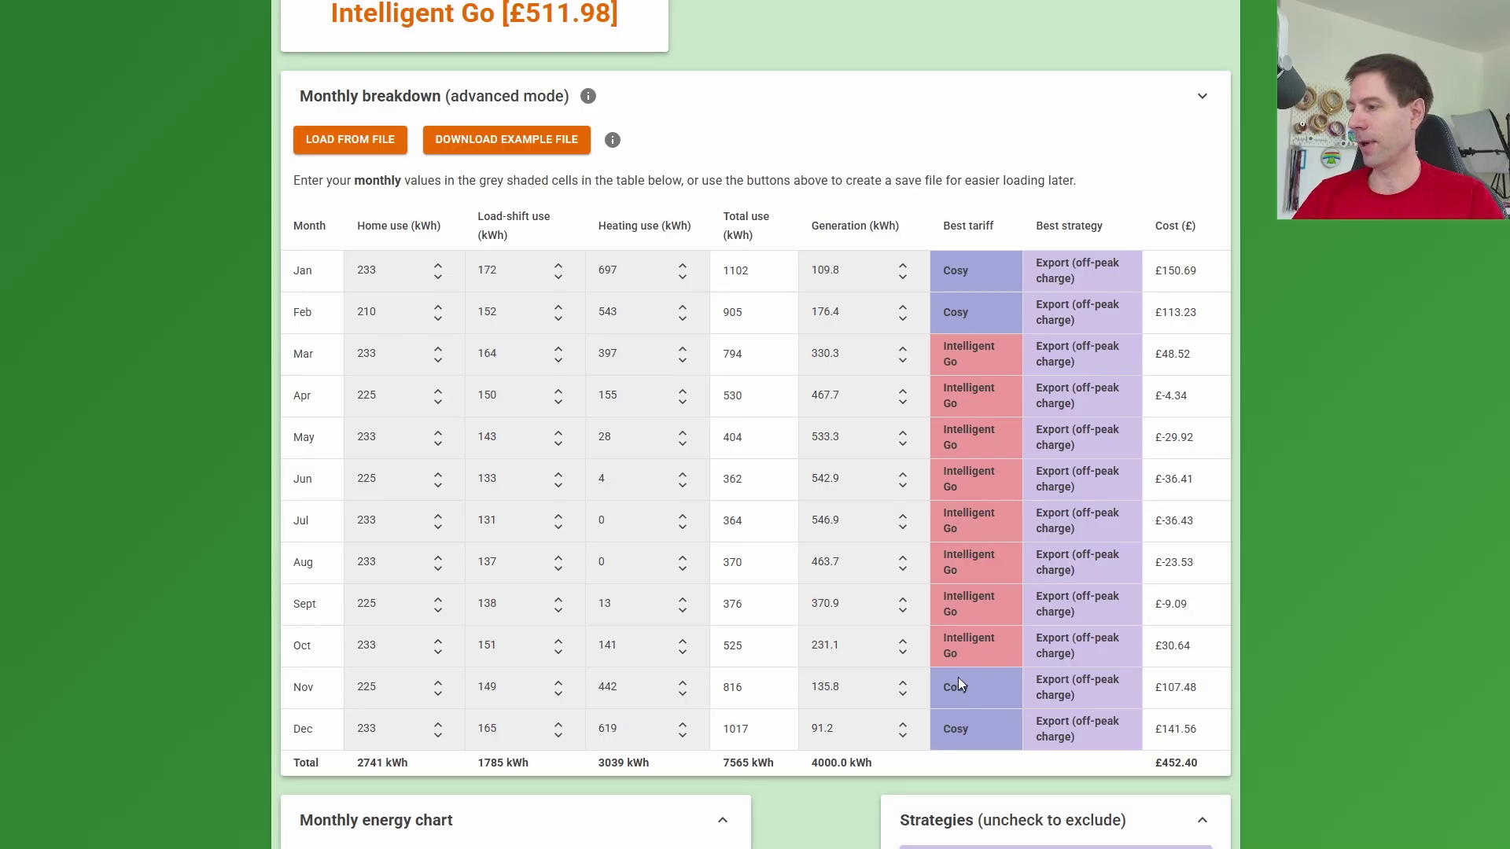
scroll(1506, 337, "down", 2)
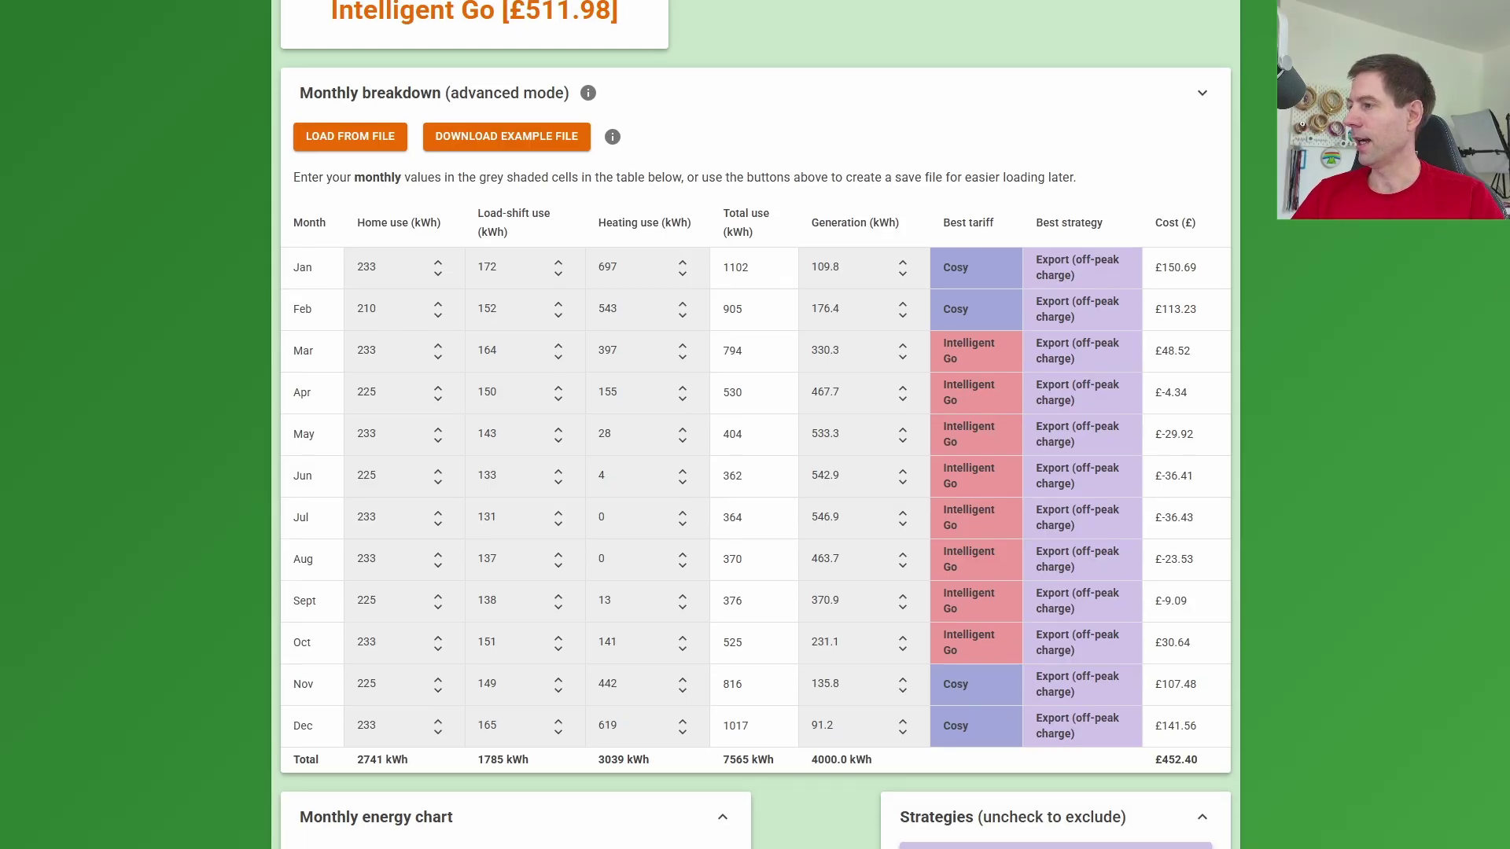
Step: Read Intelligent Go and Cosy's monthly values on the Monthly tariff cost chart
scroll(1506, 337, "down", 15)
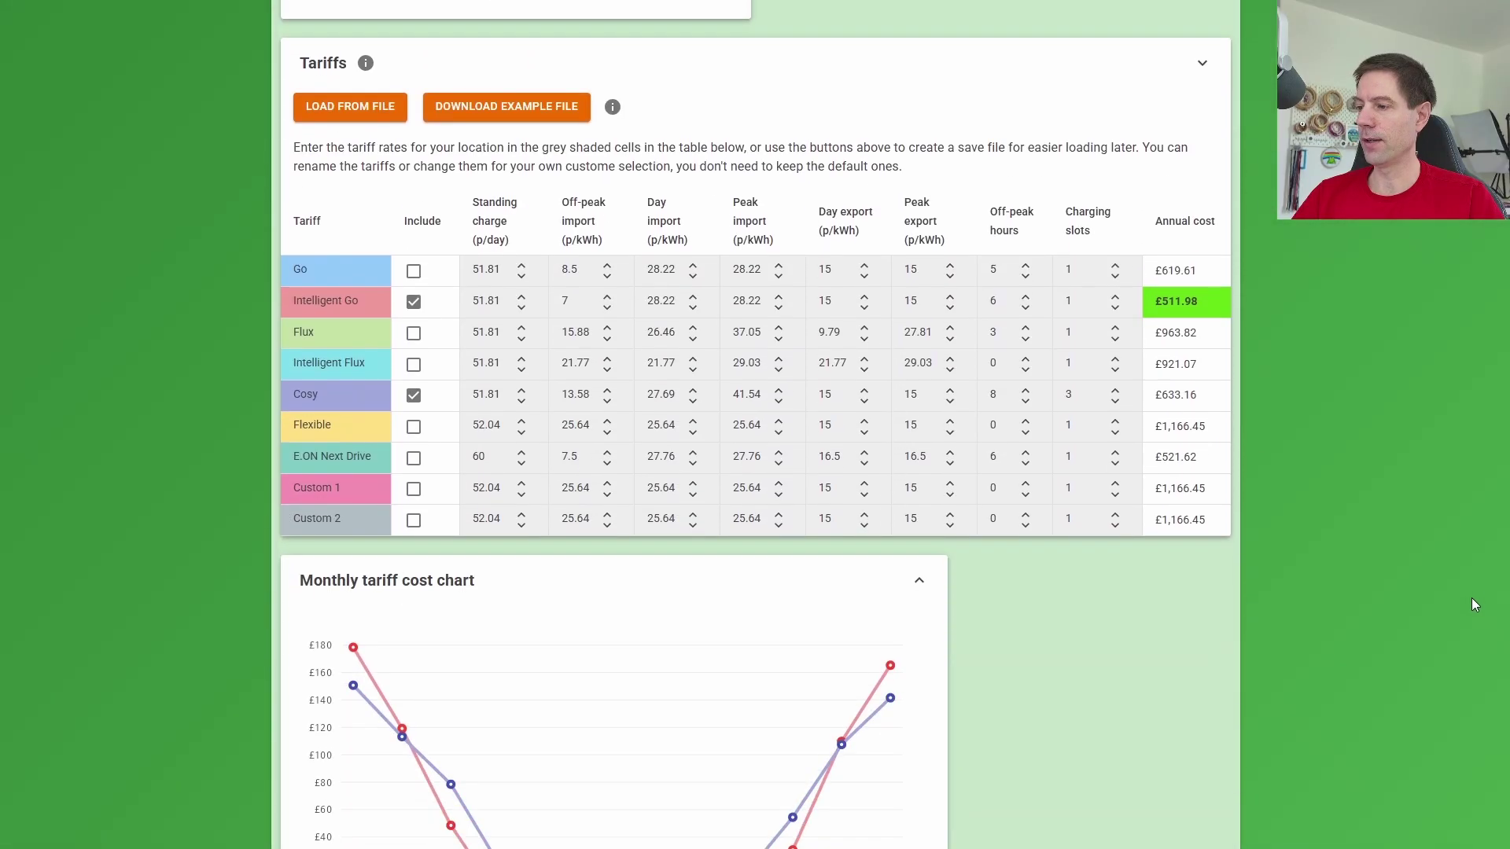
mouse_move(840, 532)
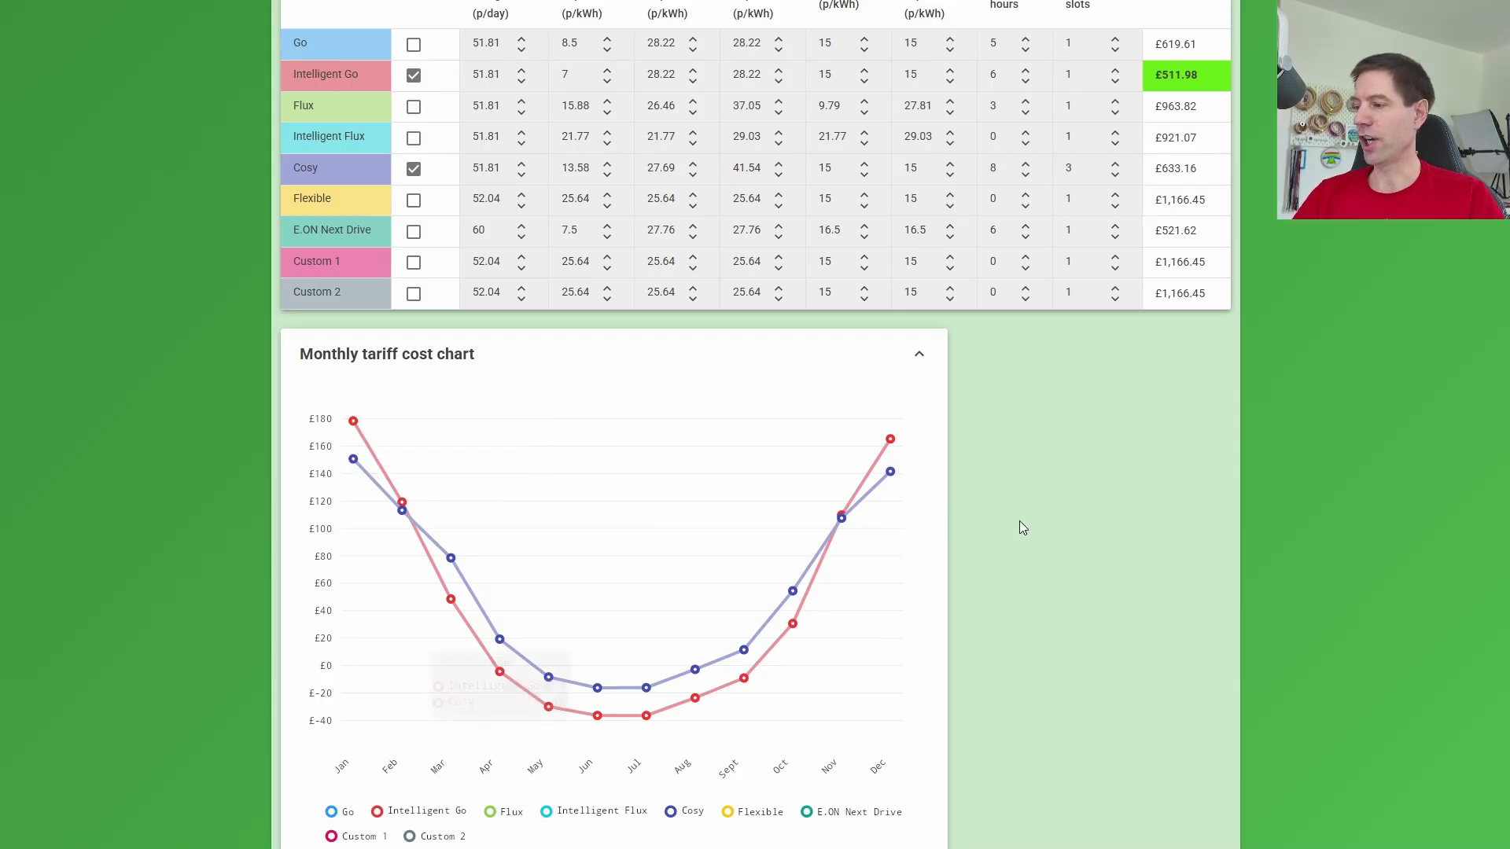
mouse_move(897, 488)
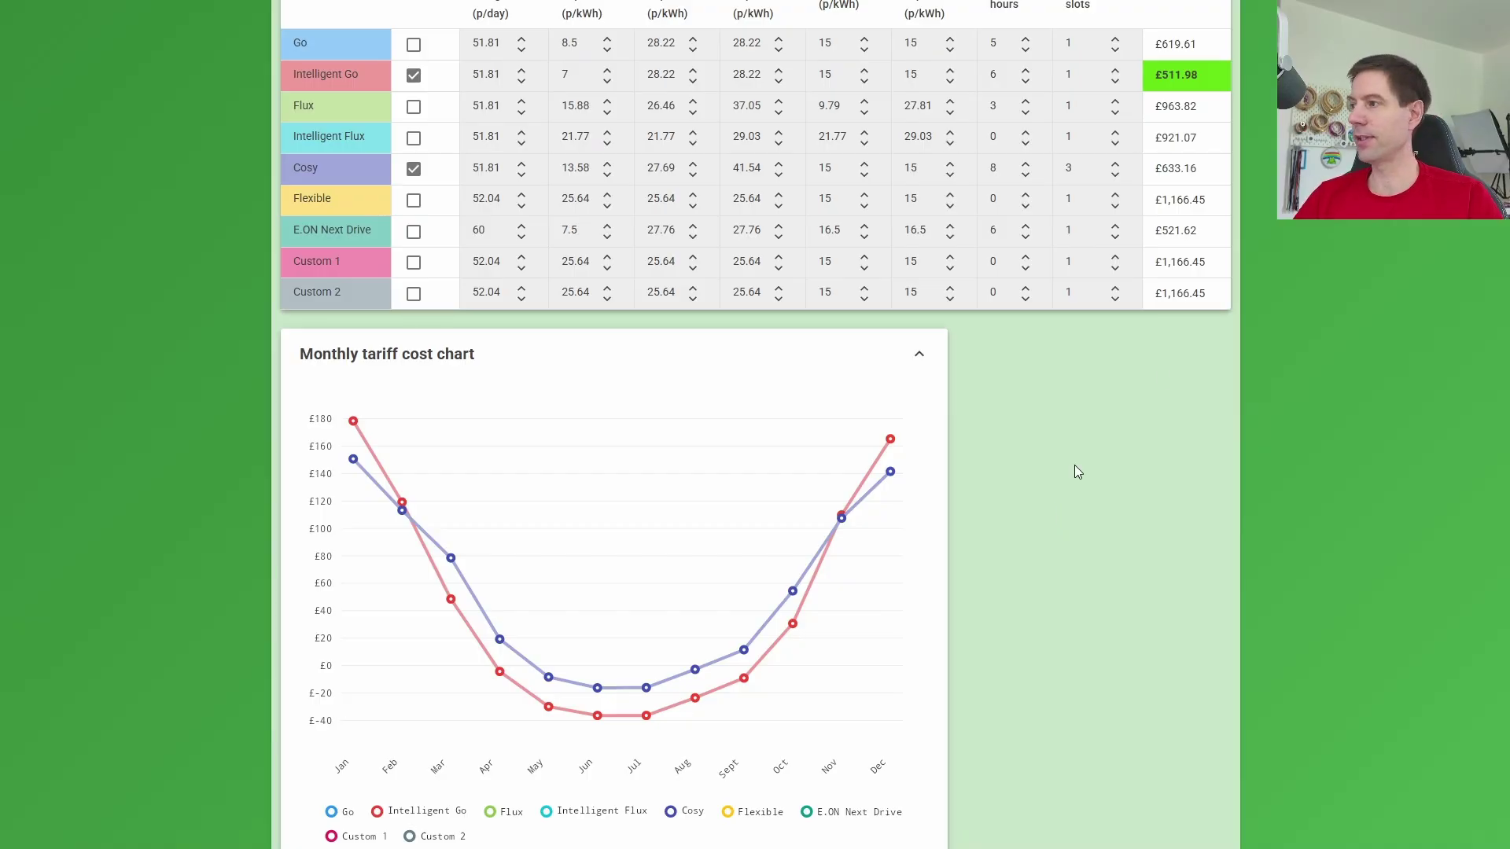
double_click(1069, 169)
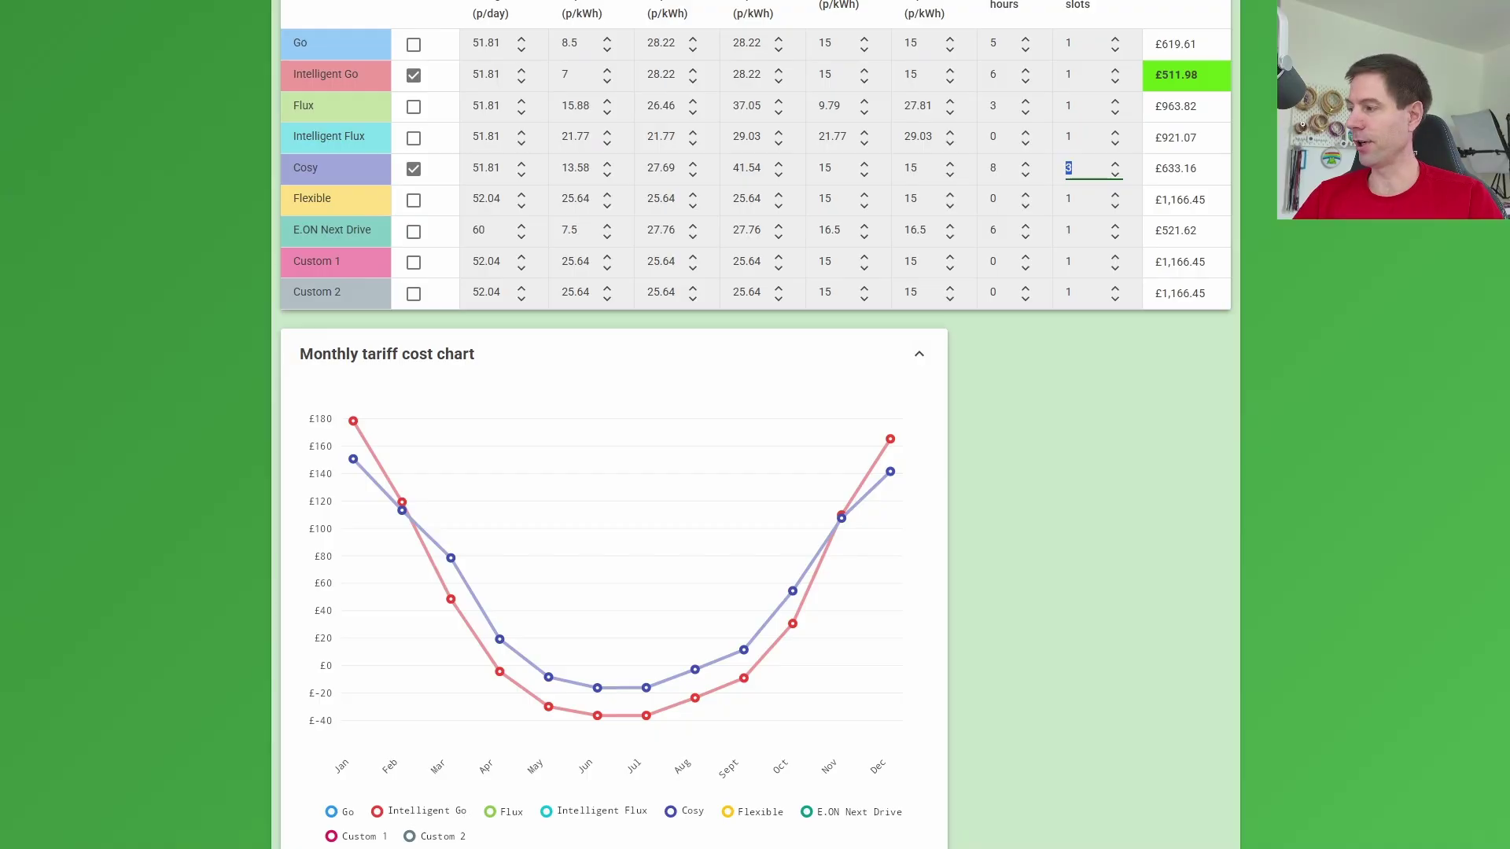
mouse_move(890, 442)
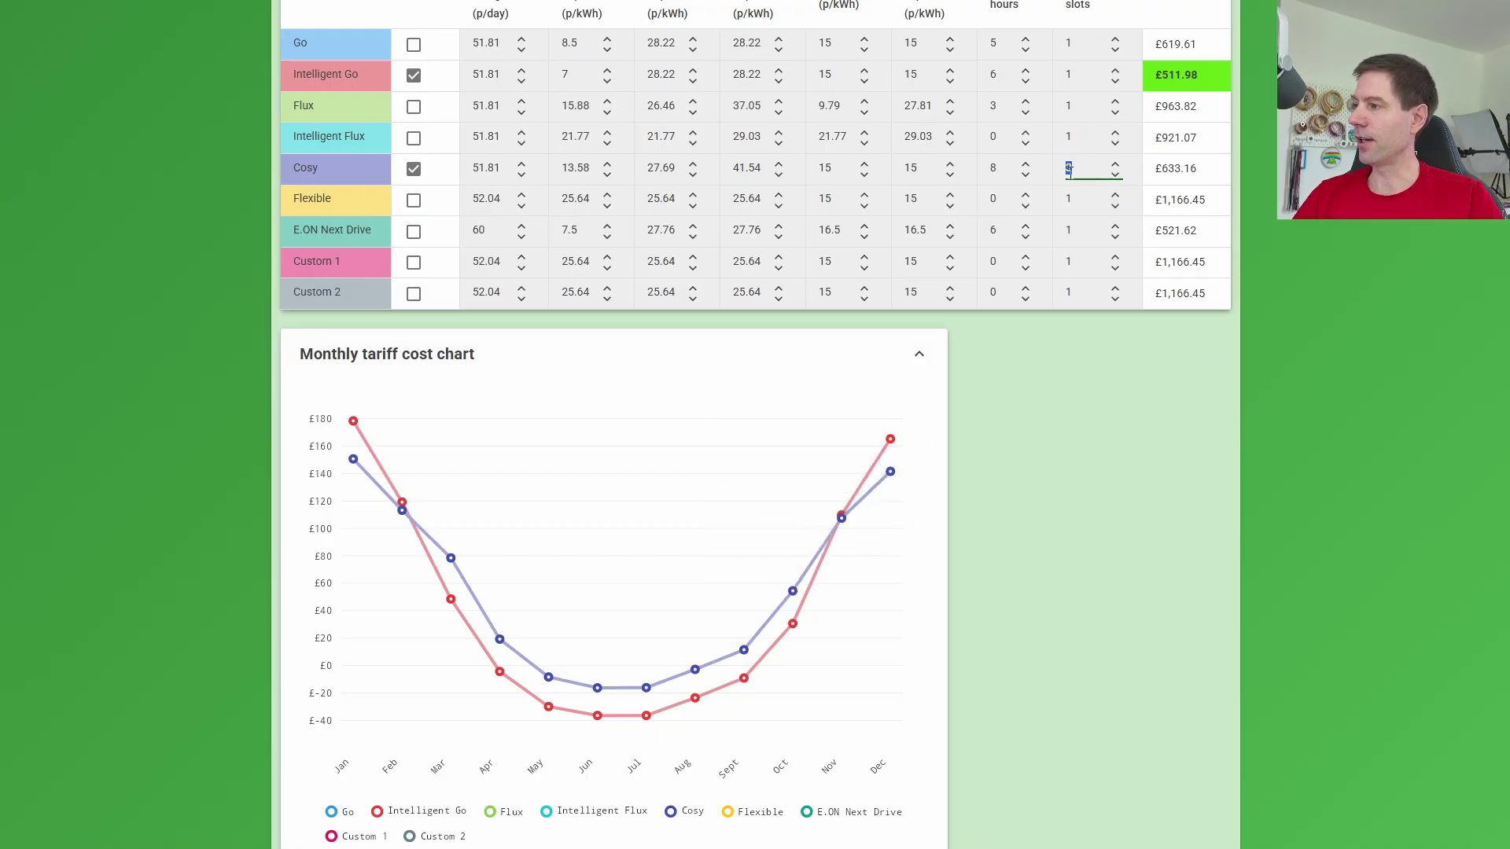
left_click(1169, 324)
left_click_drag(1078, 169, 1056, 171)
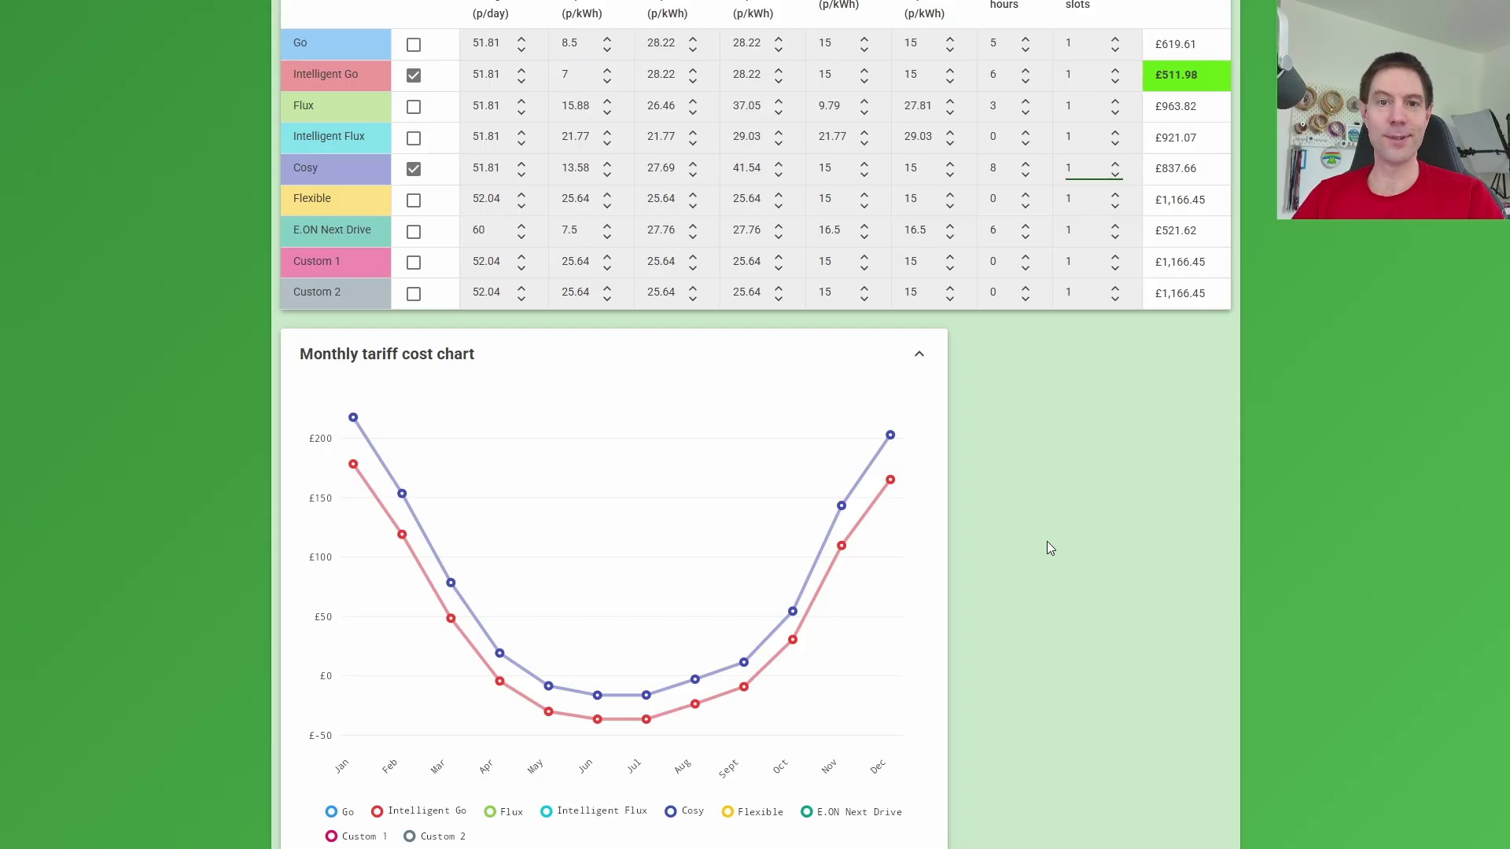
mouse_move(356, 419)
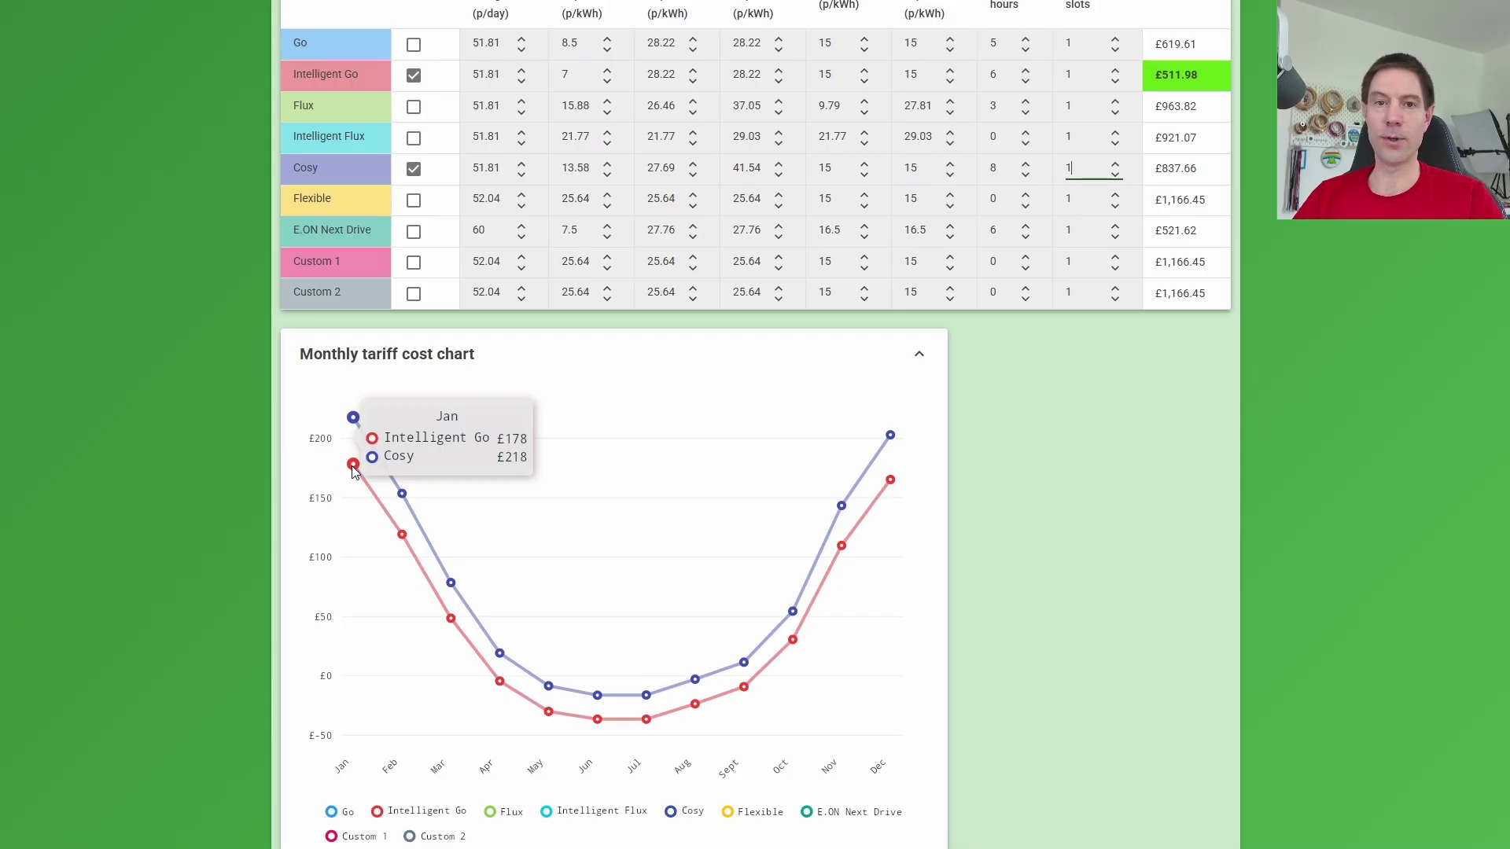
left_click_drag(1074, 168, 1056, 177)
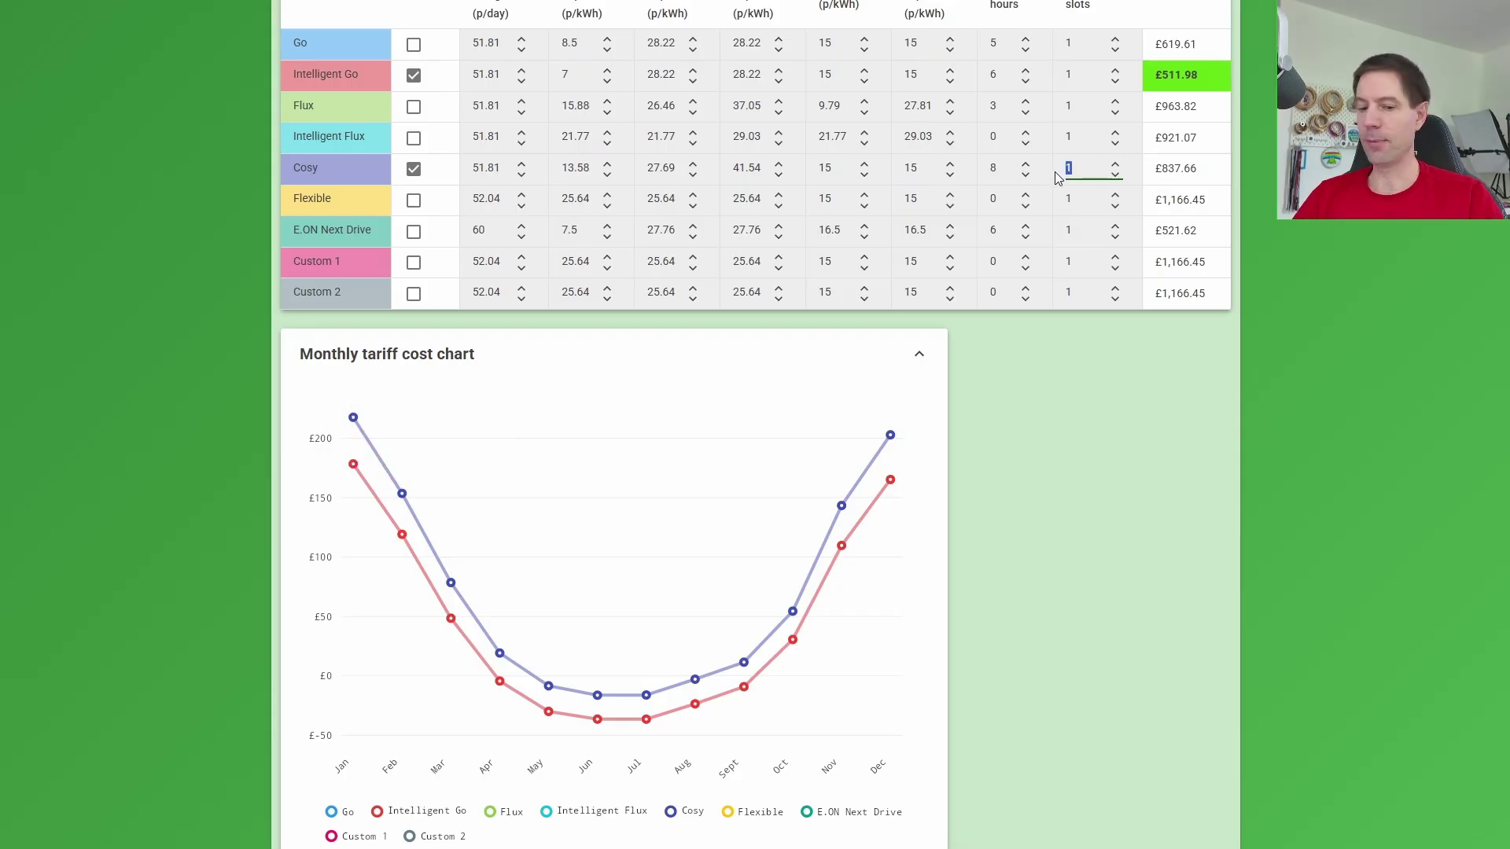
type("3")
mouse_move(356, 476)
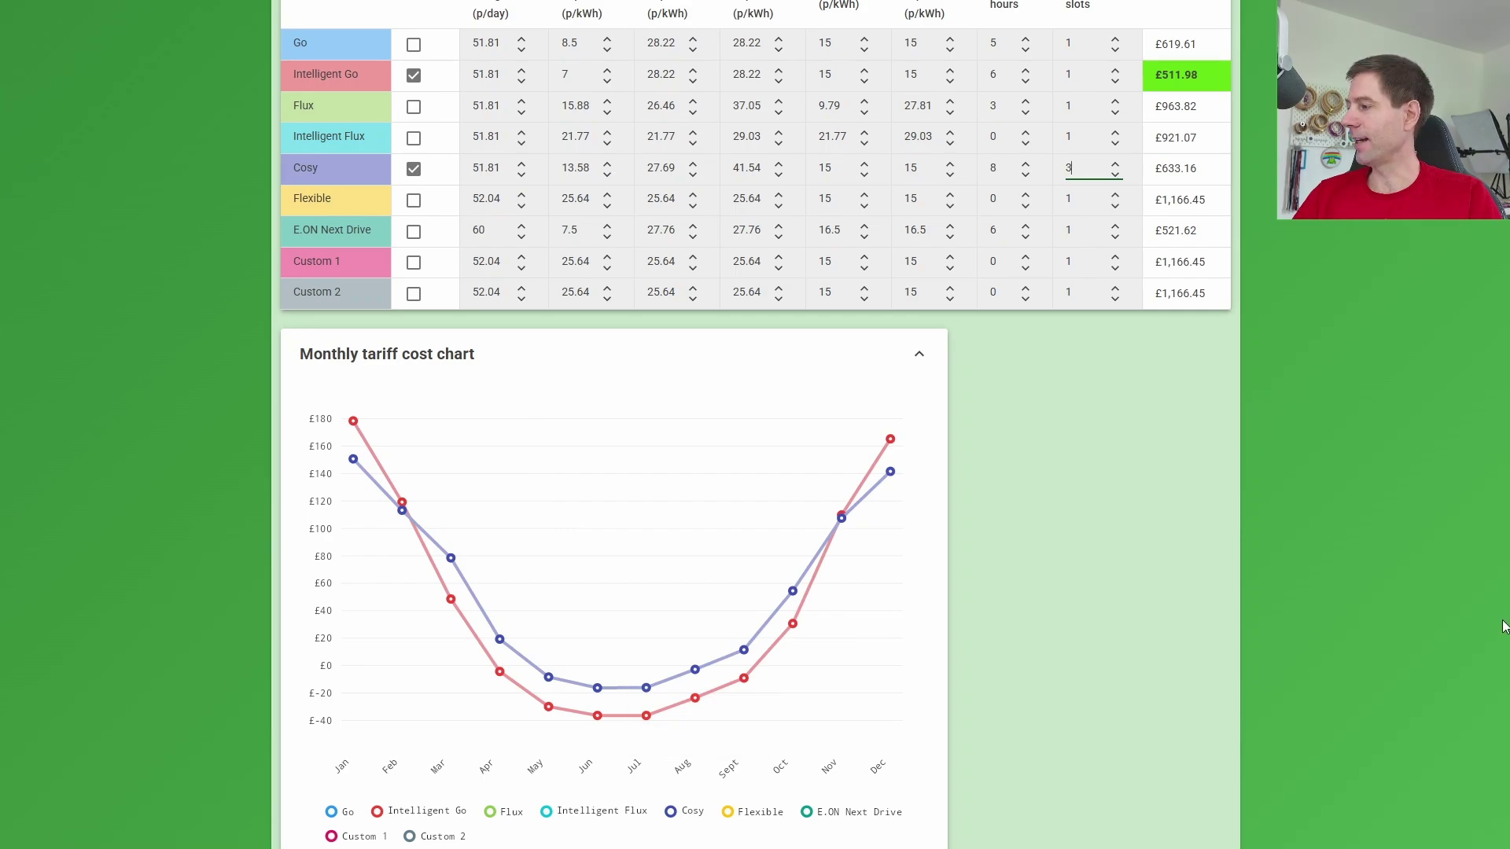
Step: Scroll back up to the Monthly breakdown table, where Cosy wins January, February, November and December
scroll(1084, 408, "up", 2)
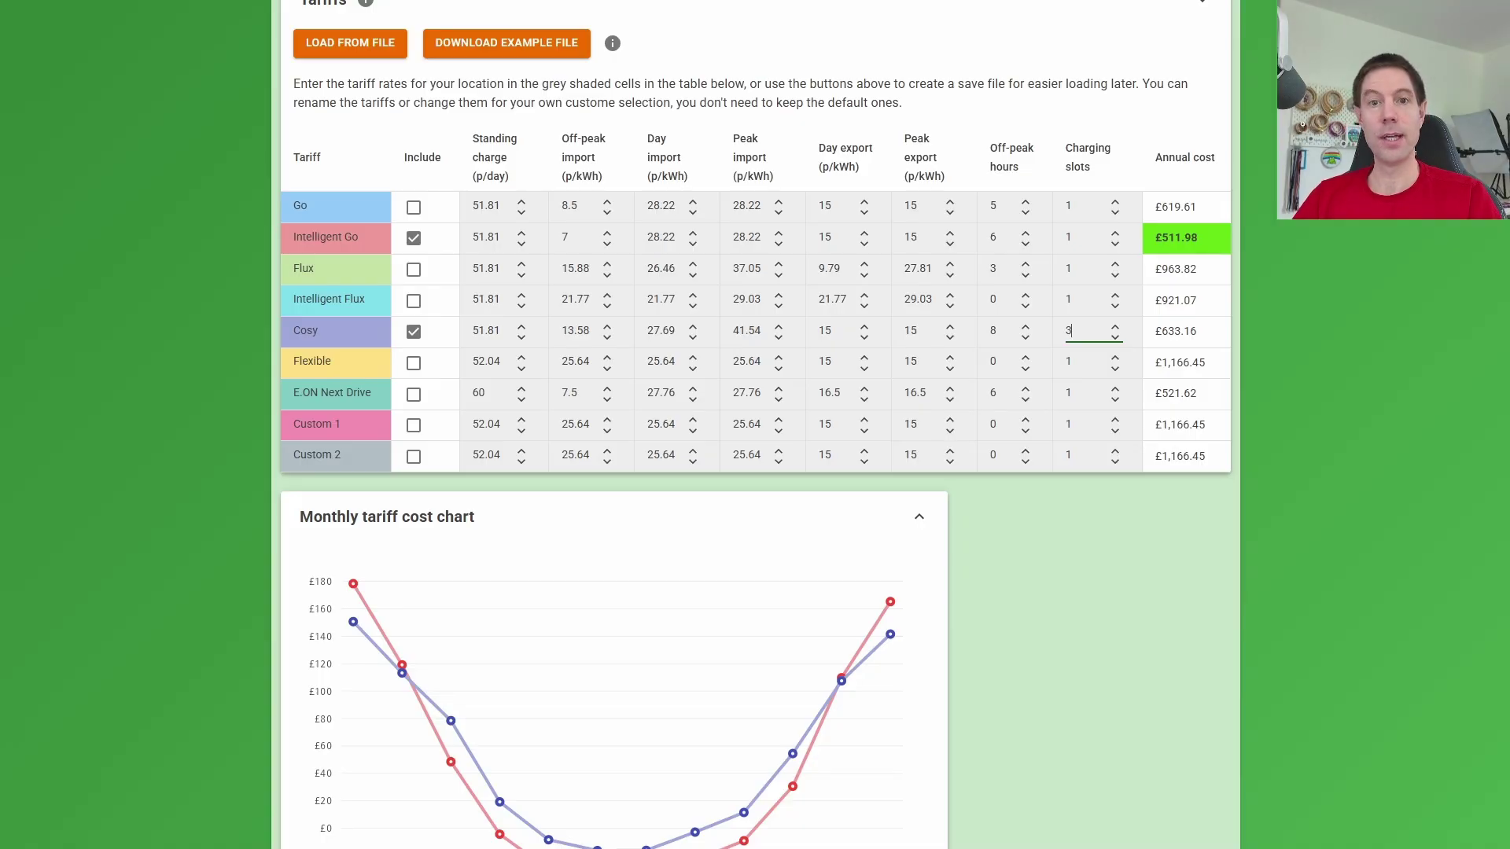
scroll(868, 667, "down", 1)
scroll(1505, 312, "up", 13)
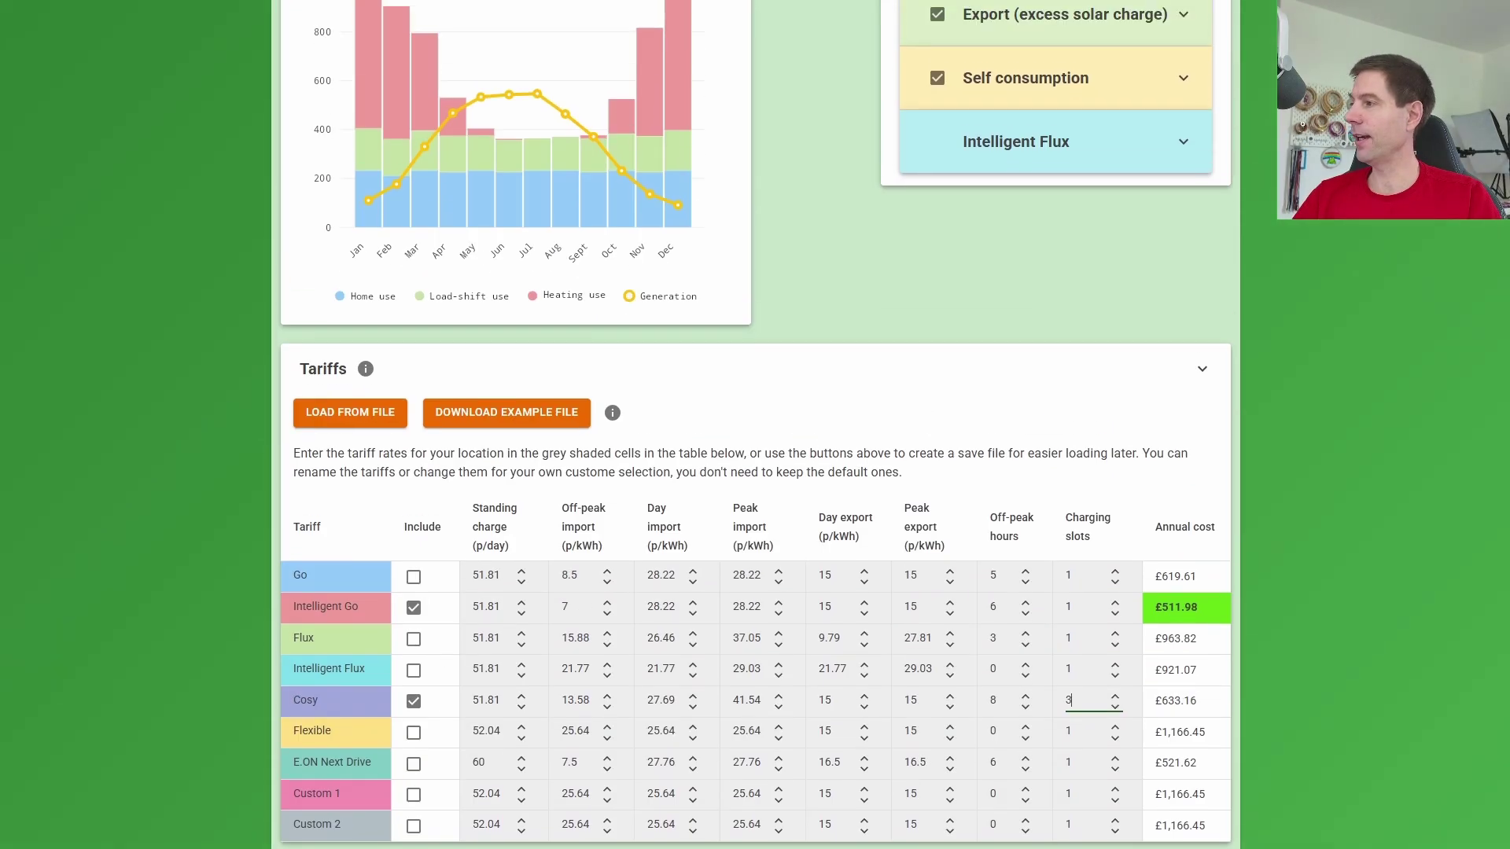
scroll(1505, 312, "up", 1)
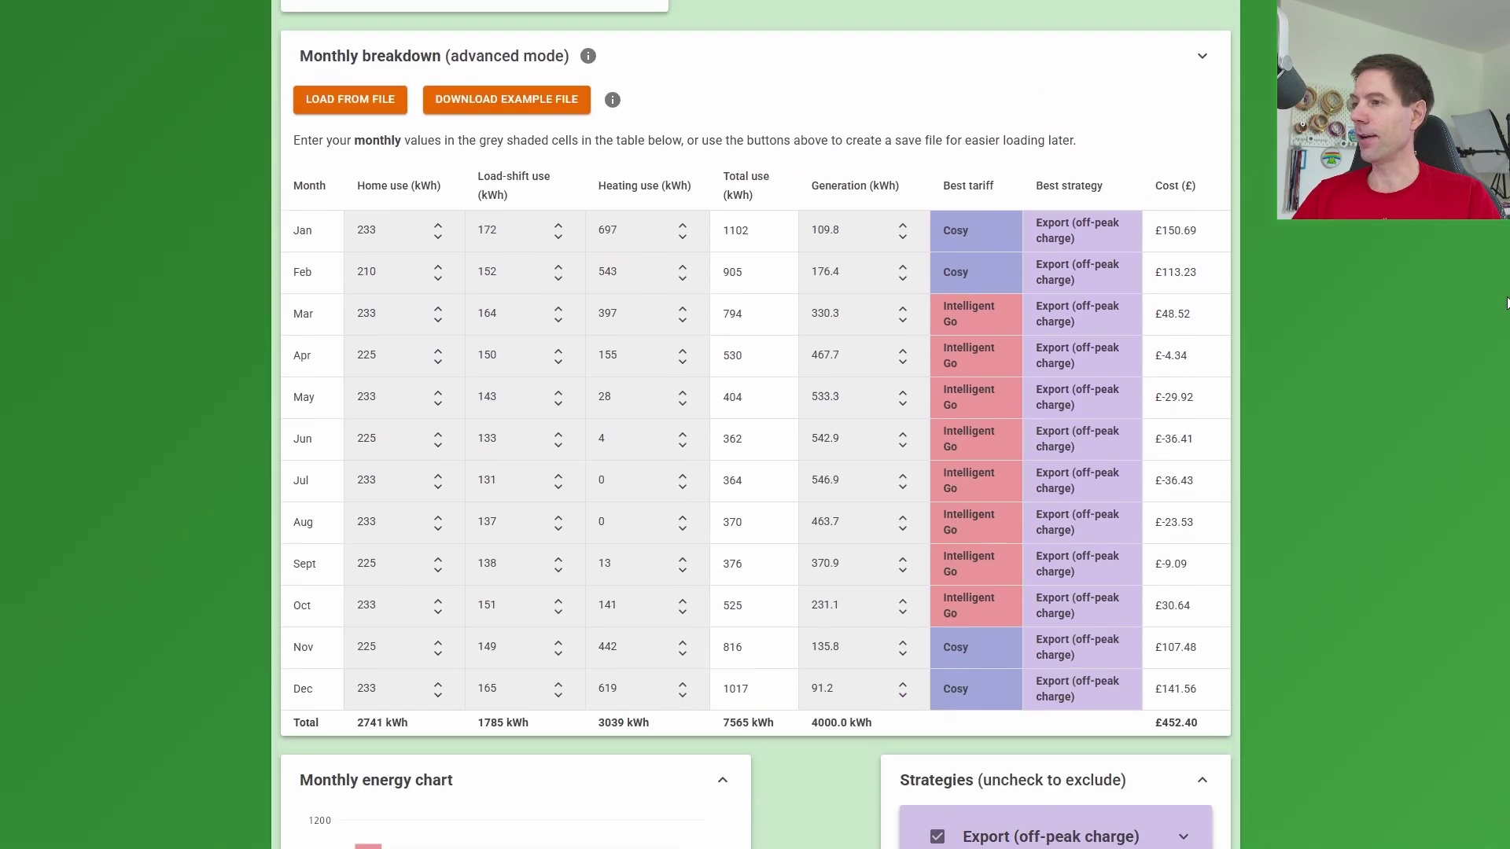